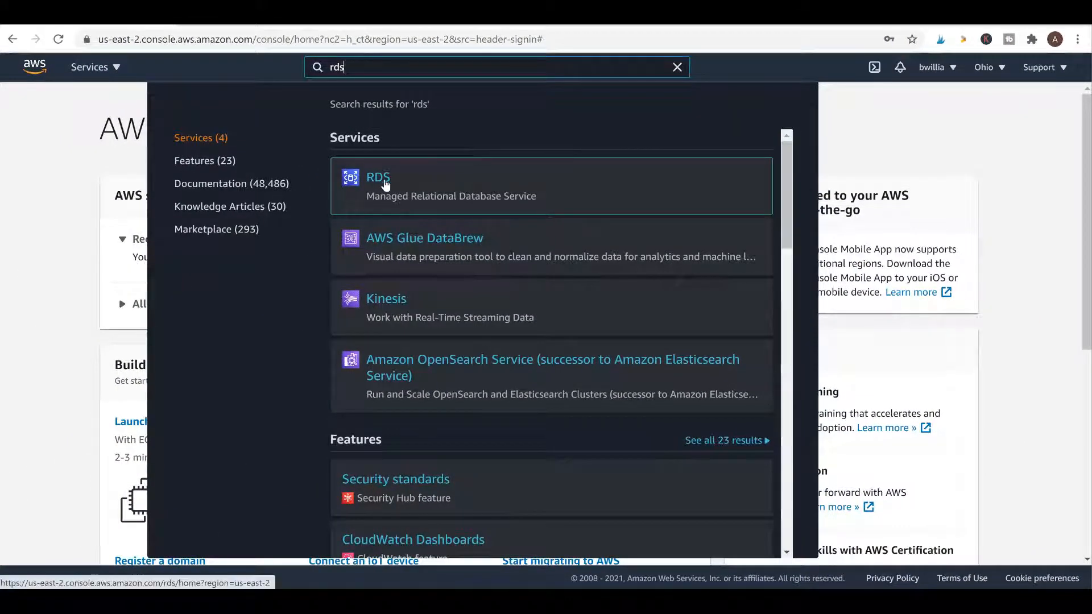
Open the Amazon RDS service console to reach its Parameter groups page
left_click(385, 185)
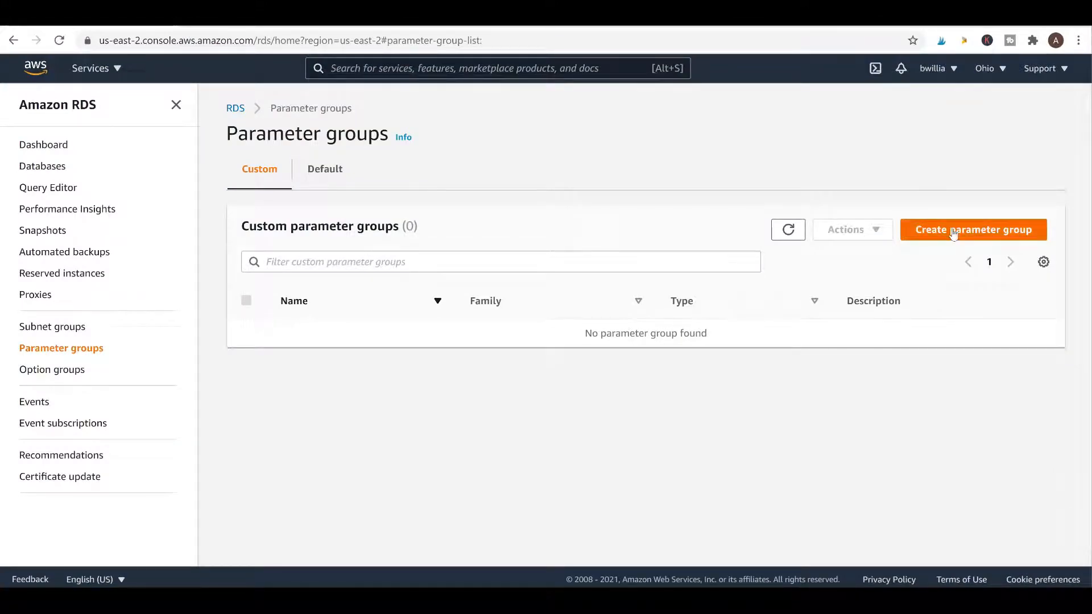
Submit a new mysql8.0 parameter group named 'Super priv' with description 'allow super priv'
left_click(953, 233)
left_click(397, 259)
scroll(626, 319, "up", 6)
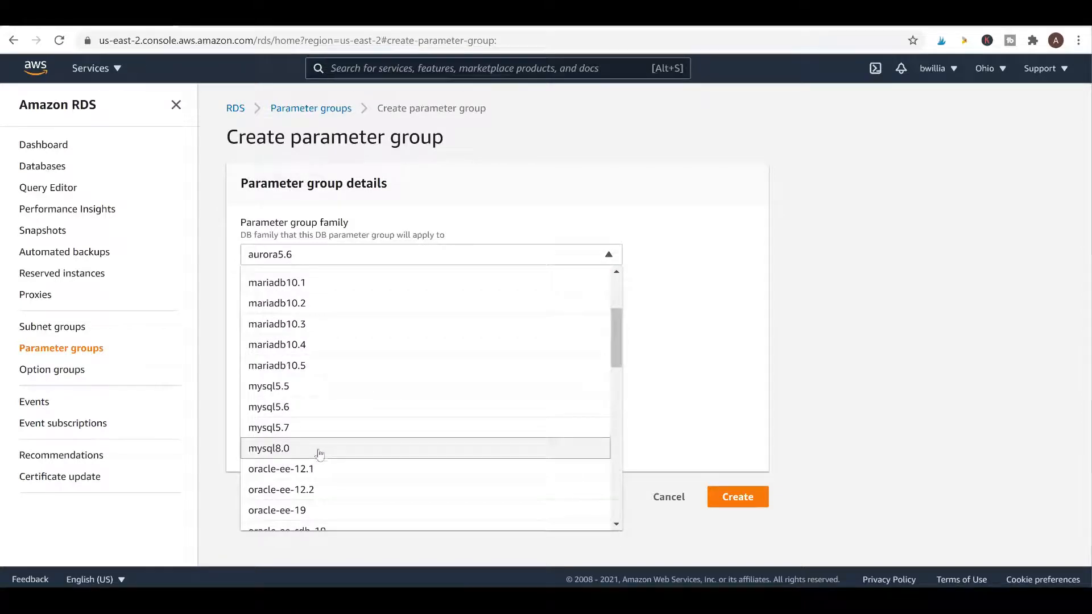
left_click(318, 450)
left_click(294, 319)
type("Super priv")
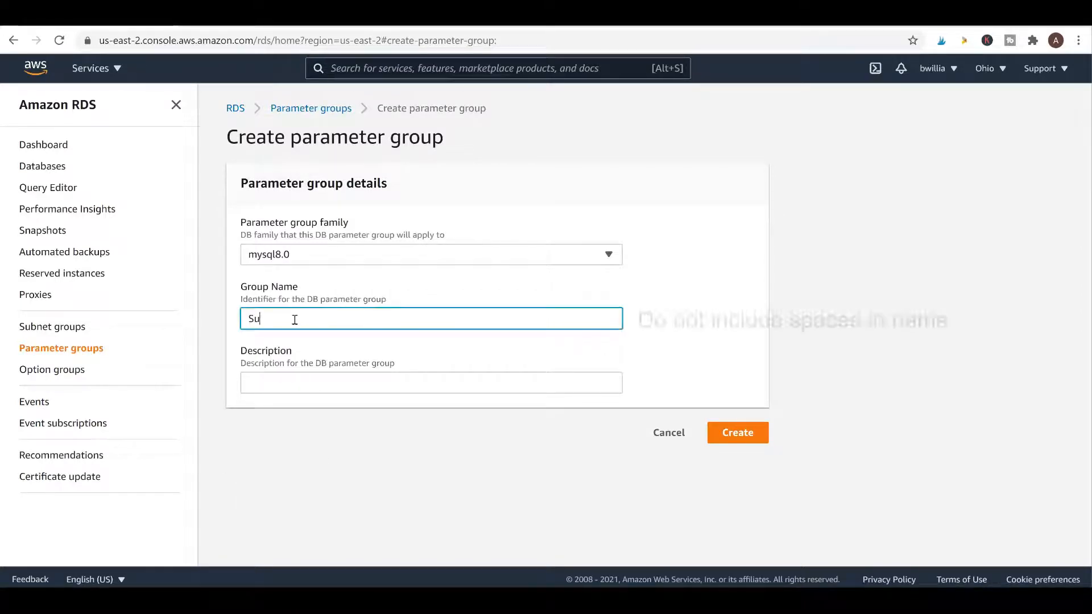
left_click(272, 394)
type("allow super priv")
left_click(731, 434)
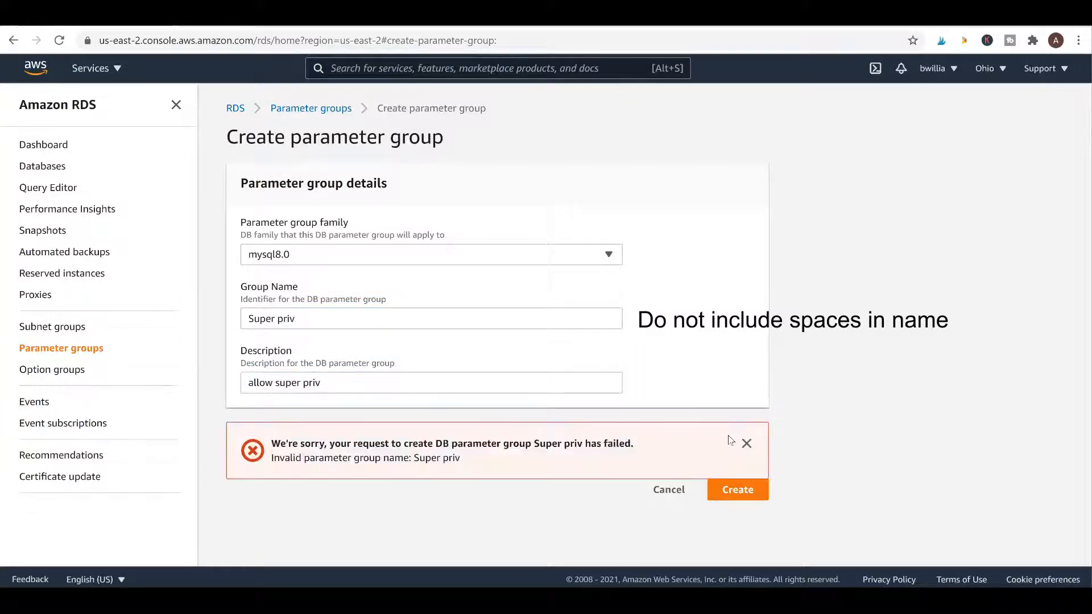
Rename the group to superpriv without the space, resubmit, and open its details
left_click(275, 319)
key("BackSpace")
left_click(753, 496)
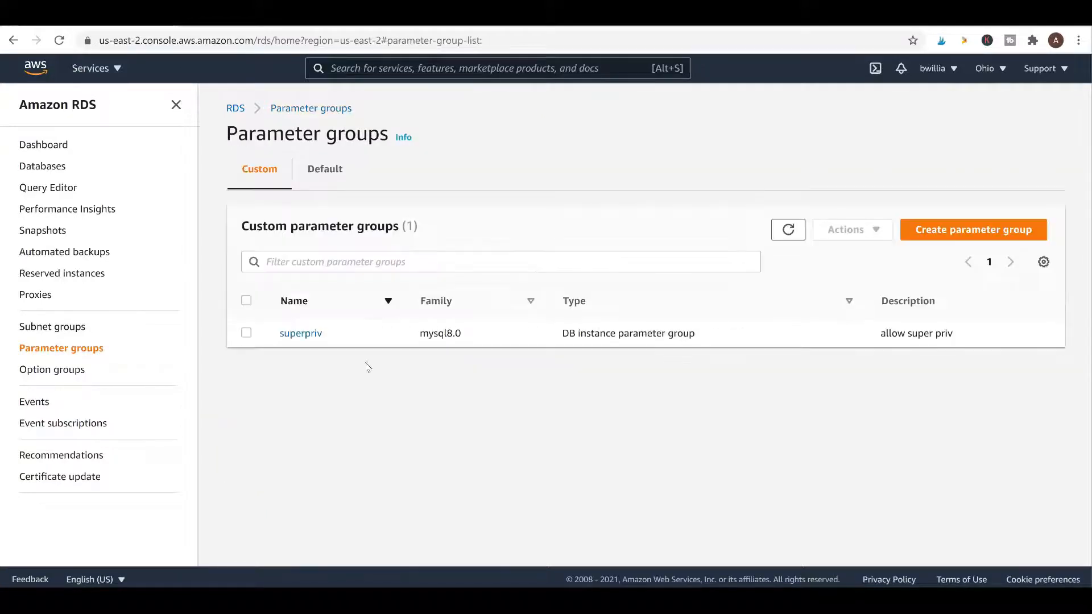
left_click(298, 332)
Search the superpriv group's parameters for log_bin_trus
left_click(367, 353)
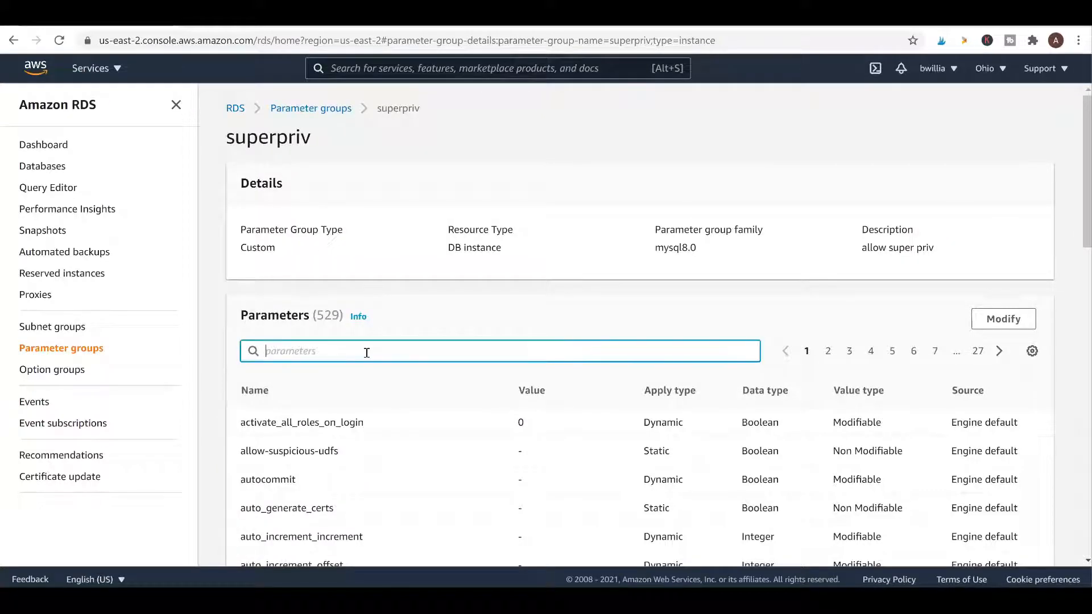
type("log_bin_trus")
left_click(360, 425)
scroll(424, 441, "down", 8)
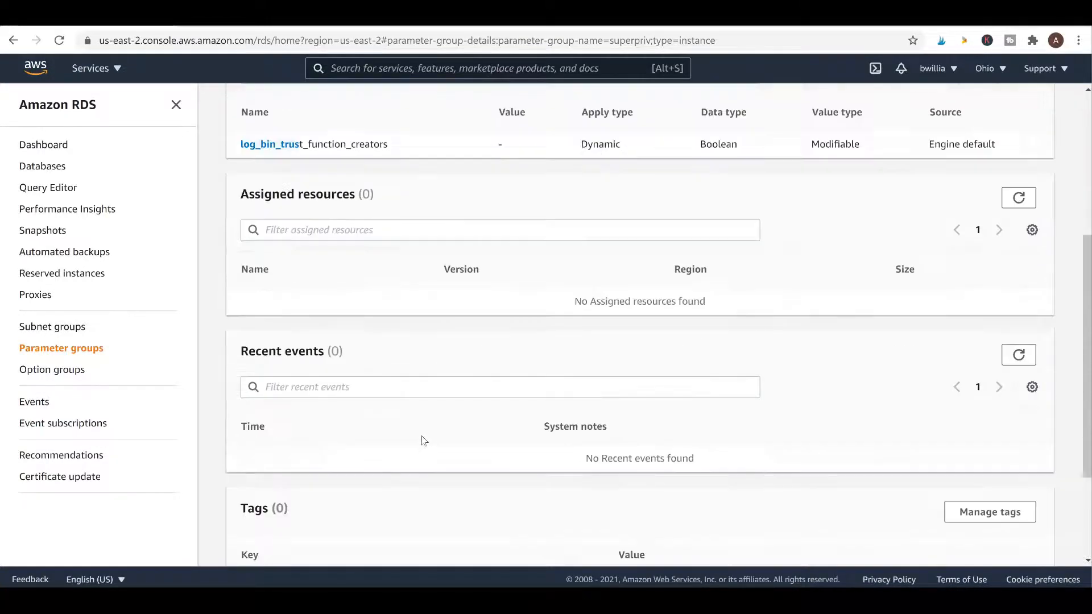
scroll(415, 429, "up", 8)
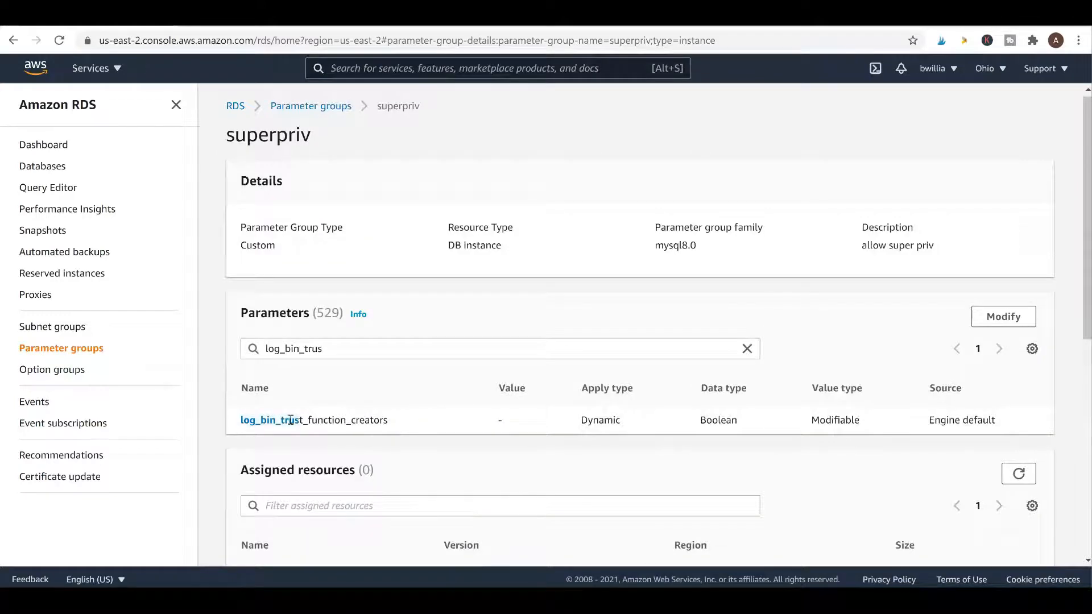
Set log_bin_trust_function_creators to 1 and apply the change
left_click(1003, 316)
left_click(753, 320)
left_click(791, 316)
left_click(791, 316)
left_click(798, 299)
left_click(740, 301)
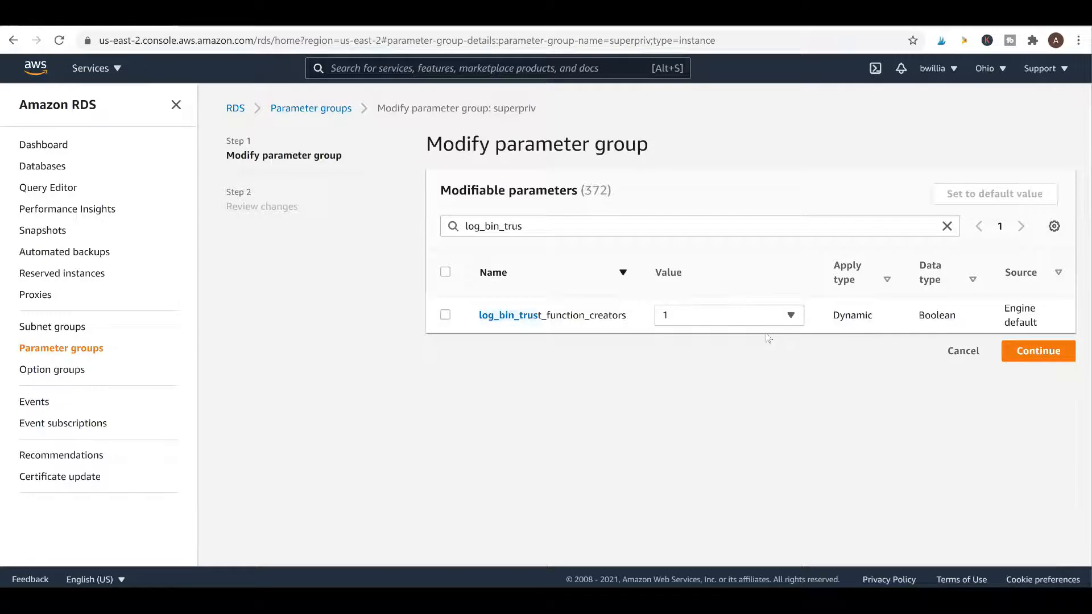
left_click(1028, 357)
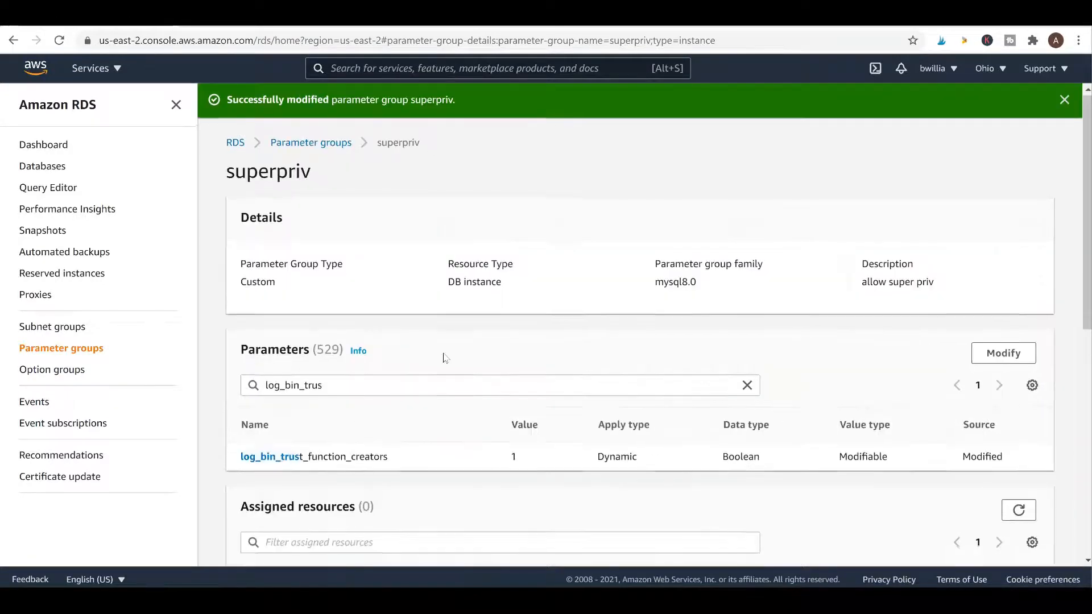
scroll(441, 358, "down", 10)
scroll(444, 358, "up", 10)
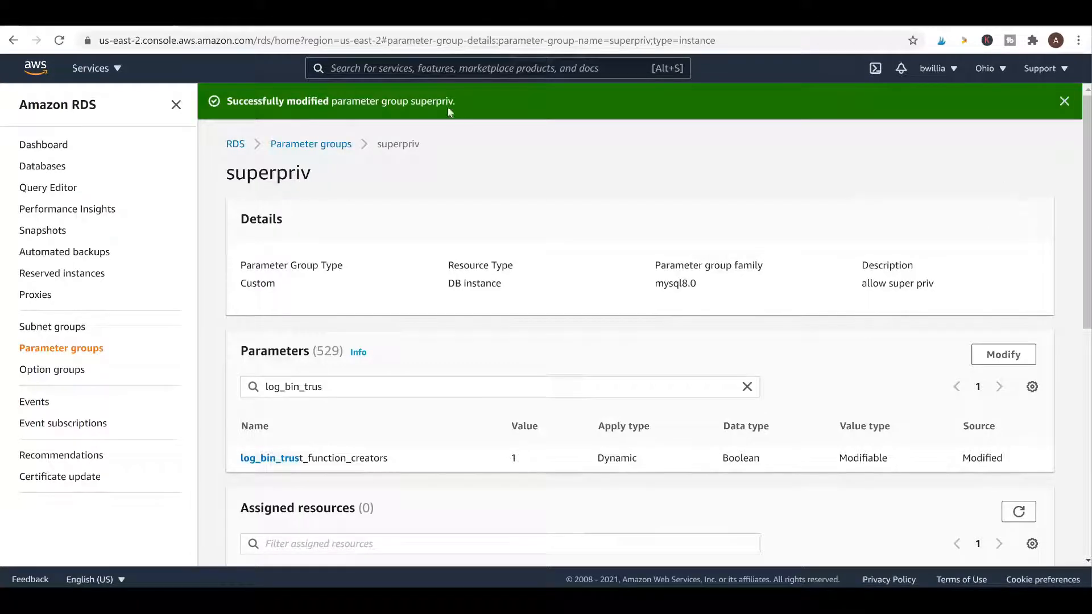
scroll(740, 284, "down", 10)
scroll(753, 317, "up", 10)
left_click(49, 146)
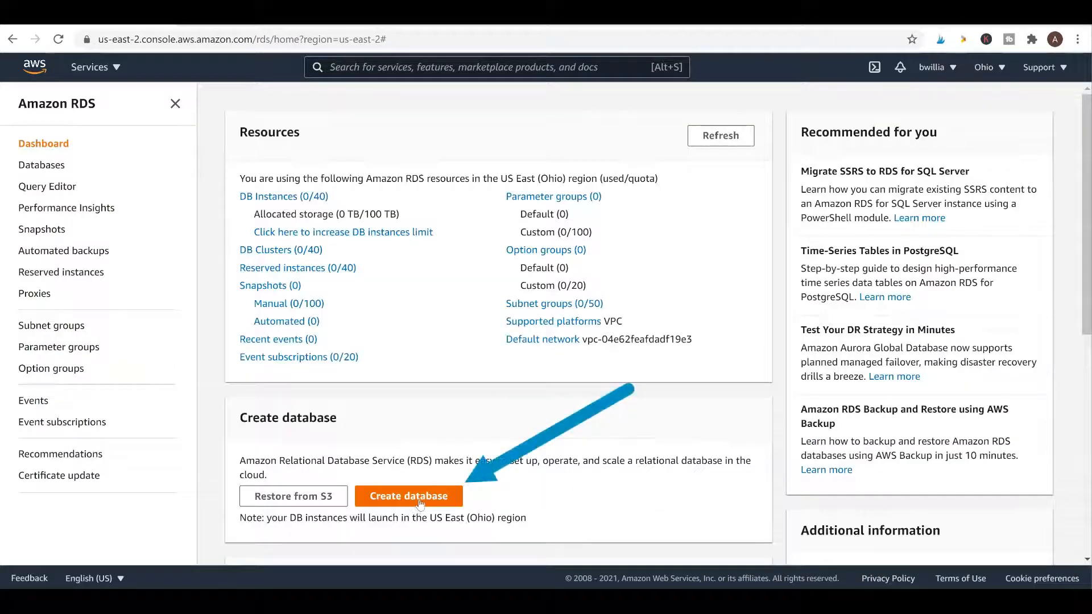
Start a new MySQL database on version 8.0.23 with the Free tier template
left_click(419, 501)
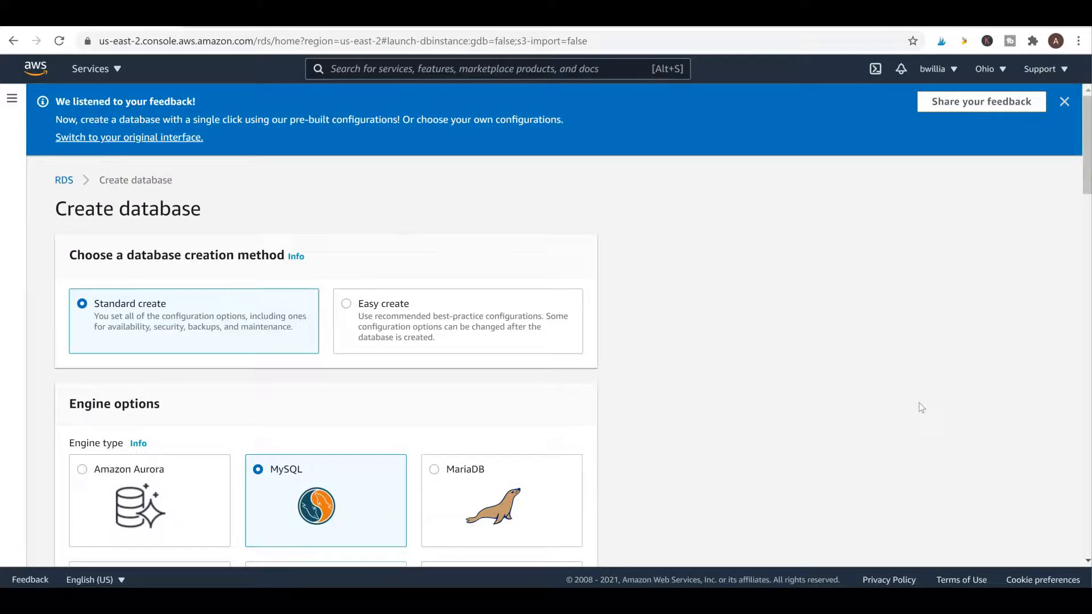
scroll(776, 382, "down", 7)
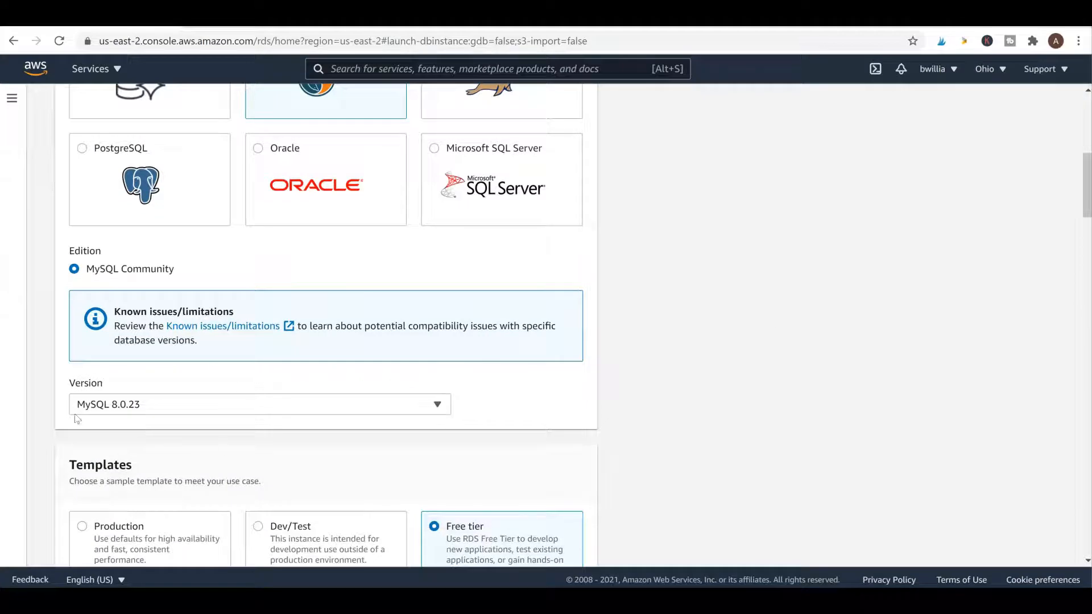
left_click(416, 407)
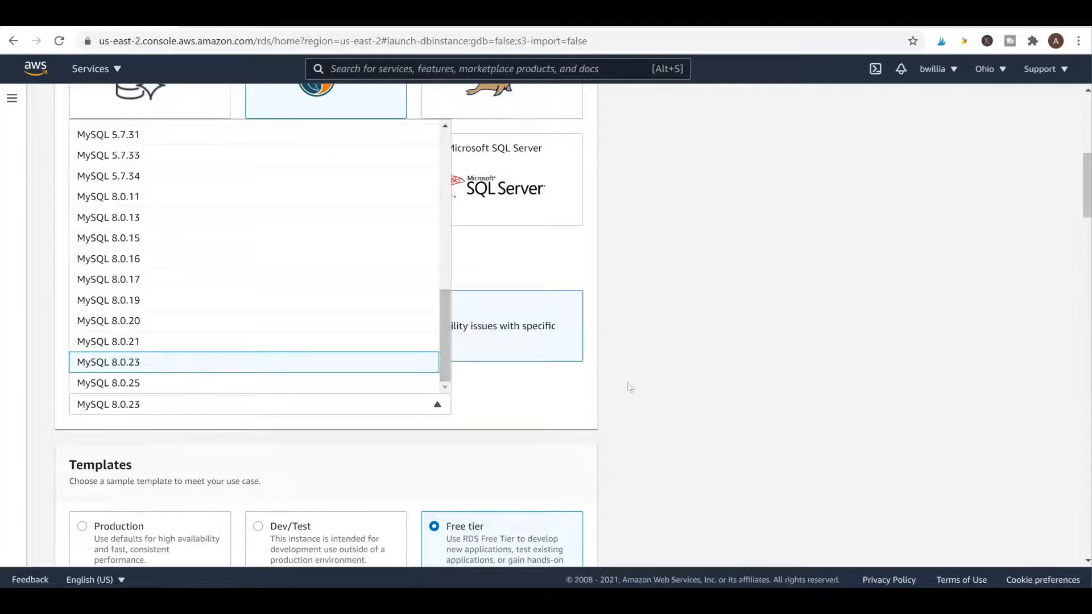
left_click(678, 401)
scroll(768, 375, "down", 6)
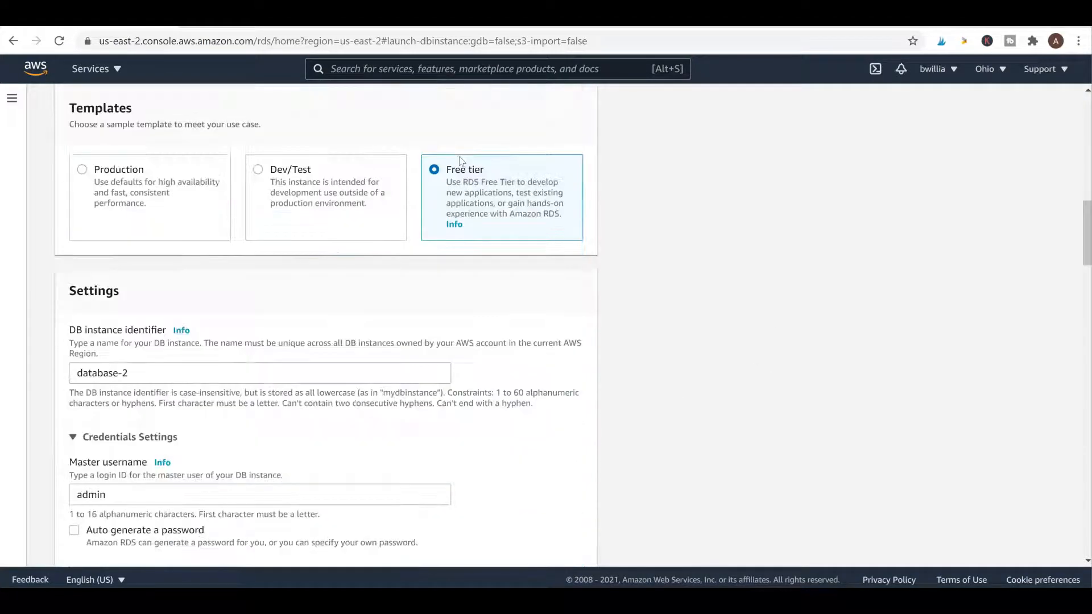
scroll(763, 300, "up", 4)
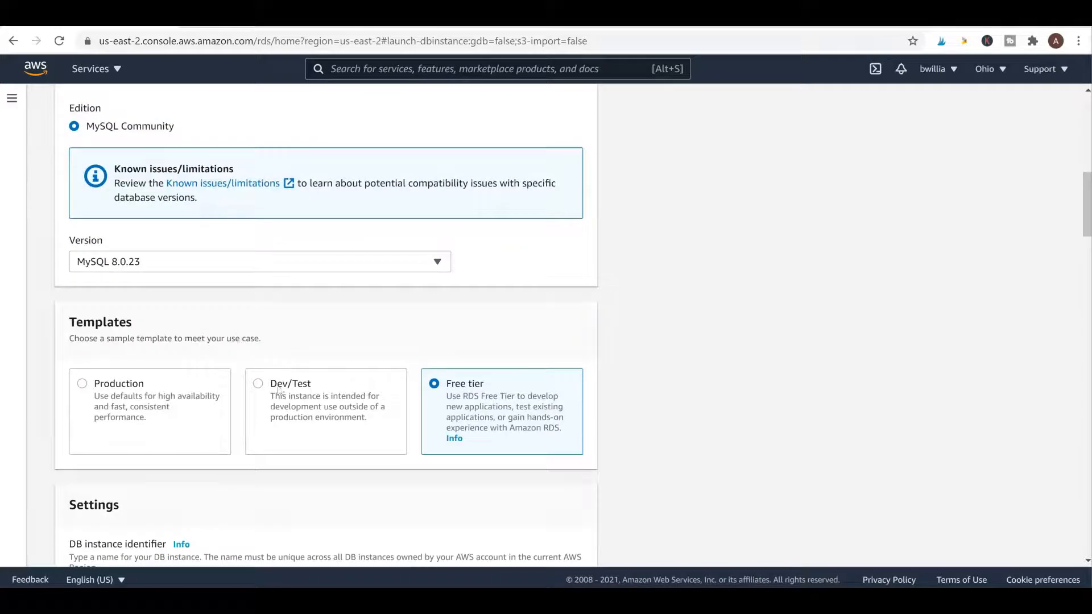
scroll(819, 405, "down", 6)
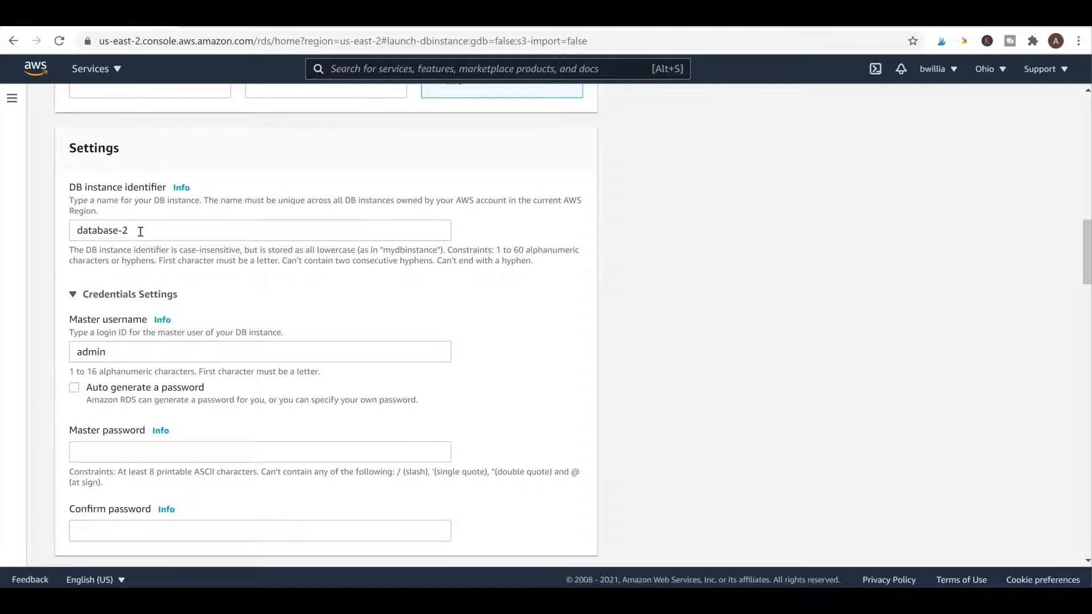
scroll(568, 268, "down", 3)
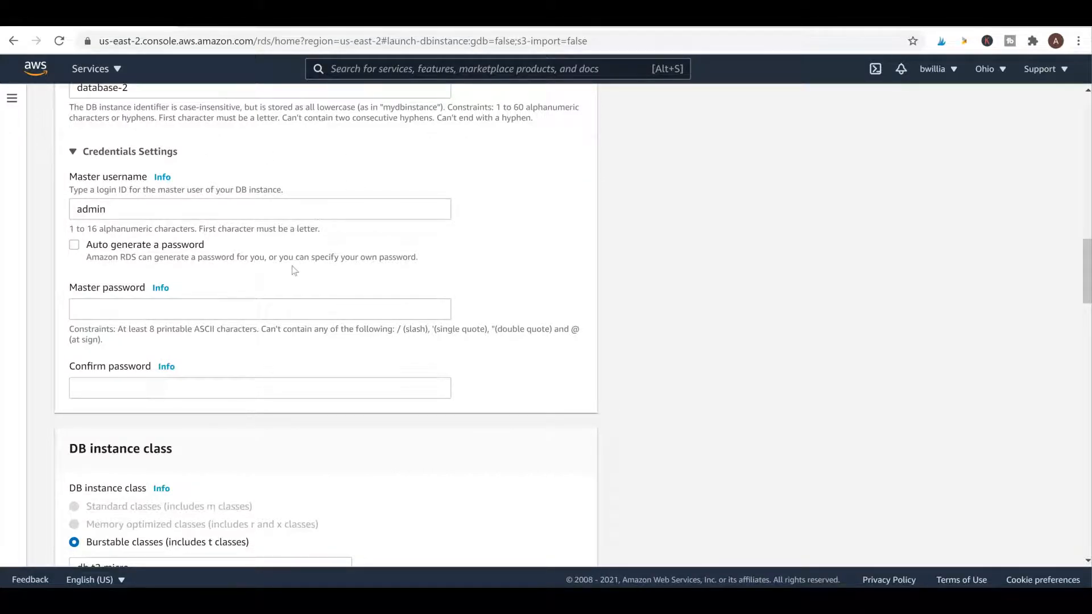
Enter the master password and repeat it in the confirm password field
left_click(170, 310)
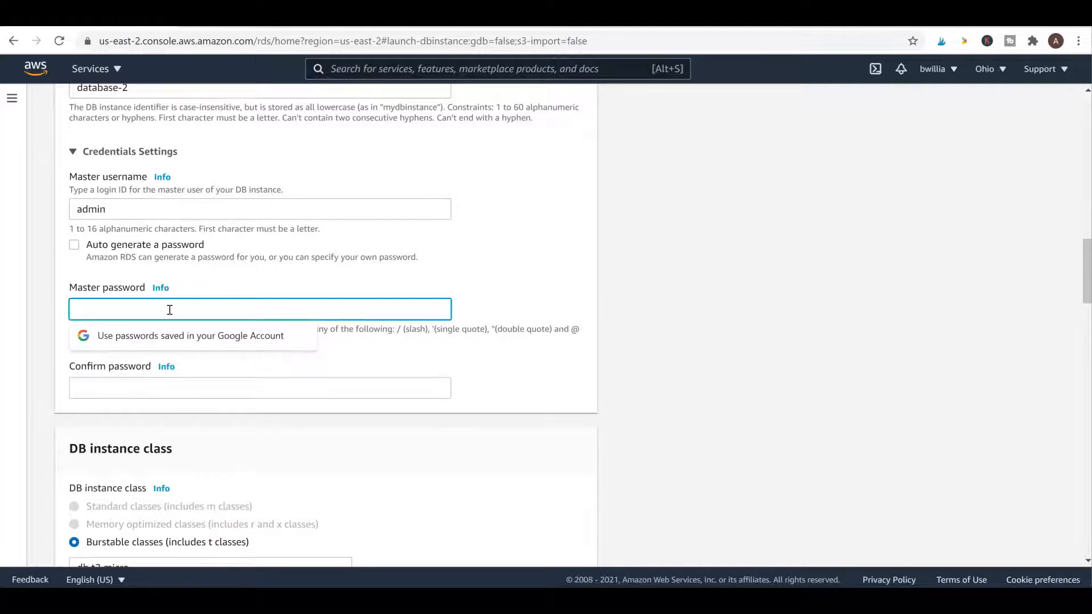
type("•••••")
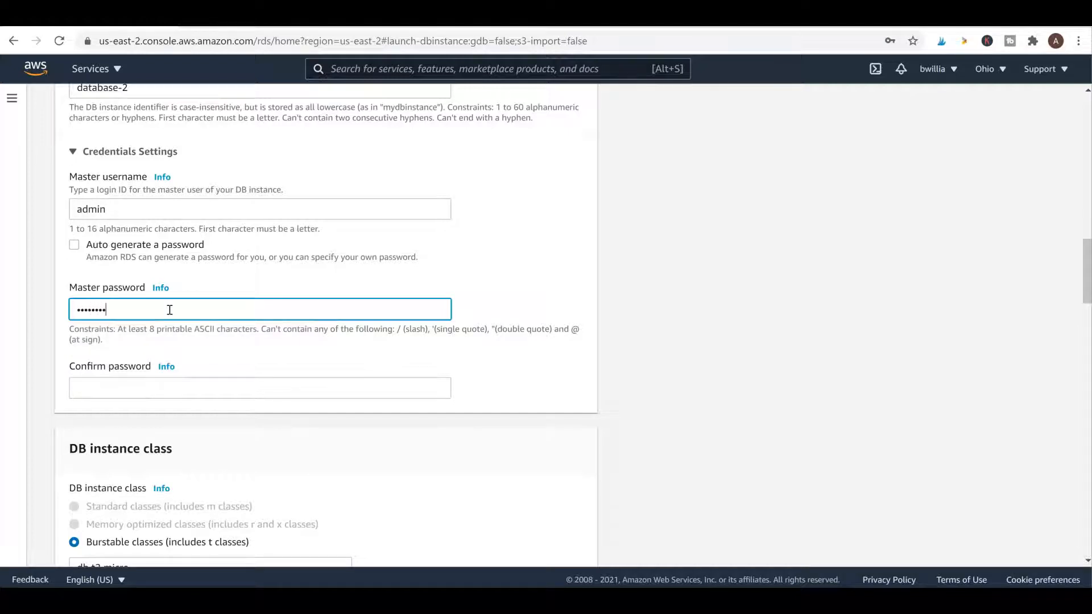
left_click(161, 383)
type("••••••")
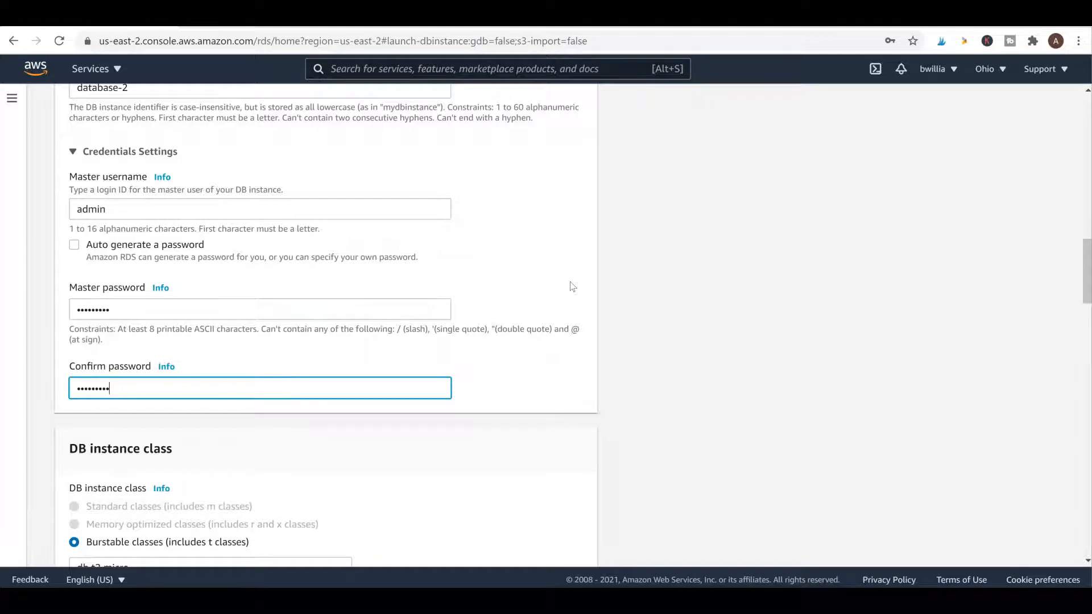
scroll(572, 287, "down", 4)
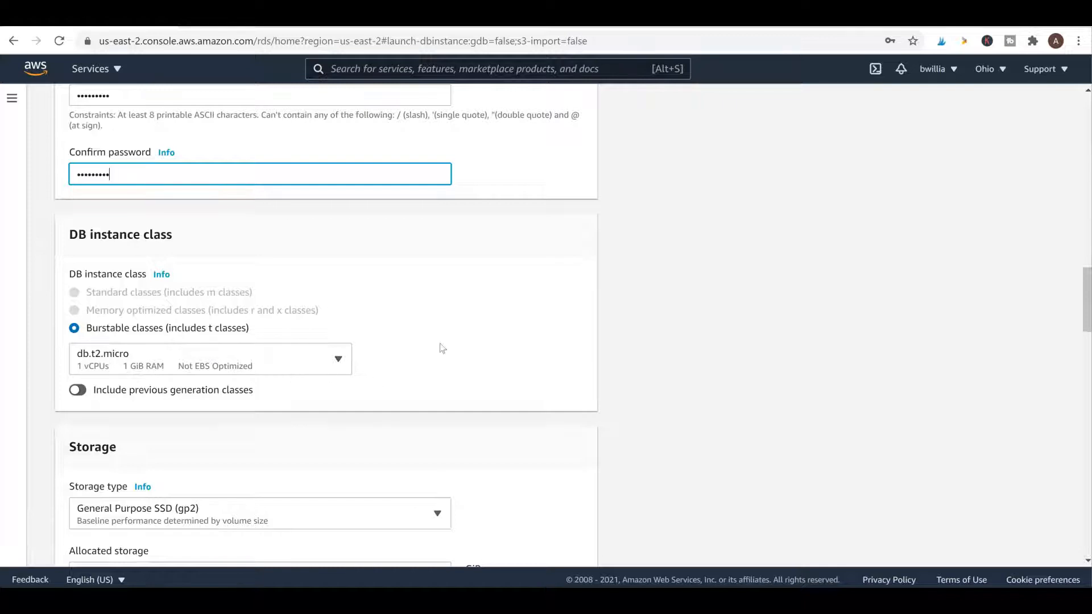
Set public access to Yes, keeping the default VPC security group
scroll(442, 345, "down", 4)
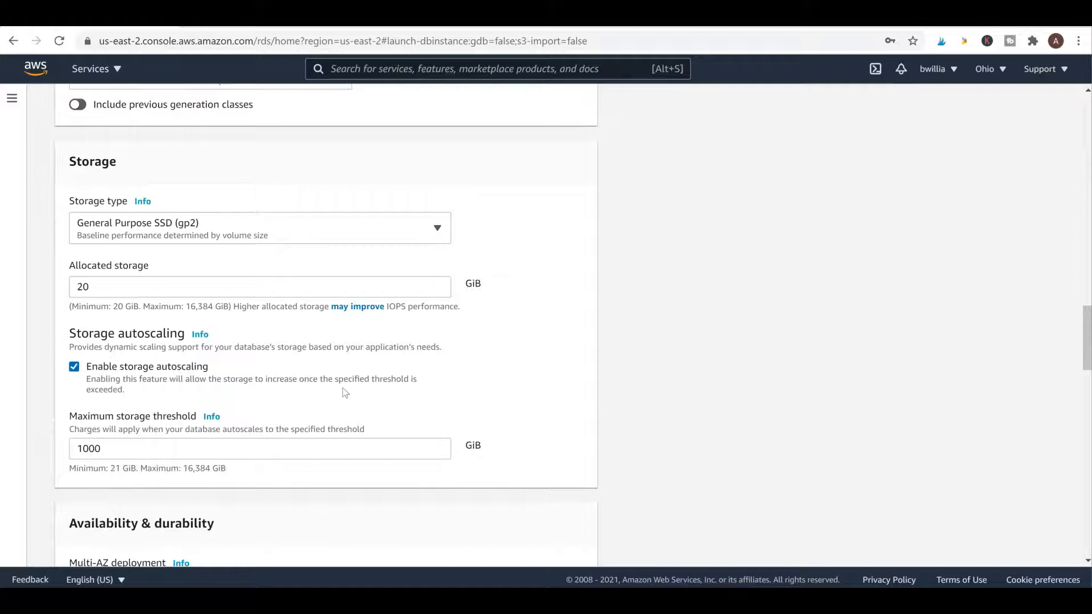
scroll(344, 392, "down", 5)
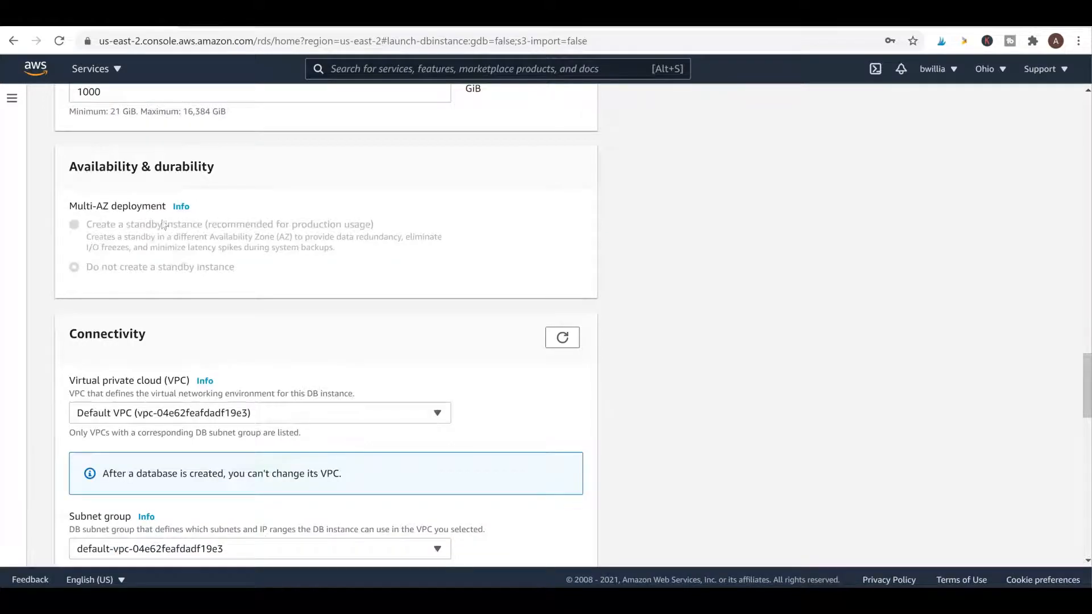
scroll(323, 275, "down", 3)
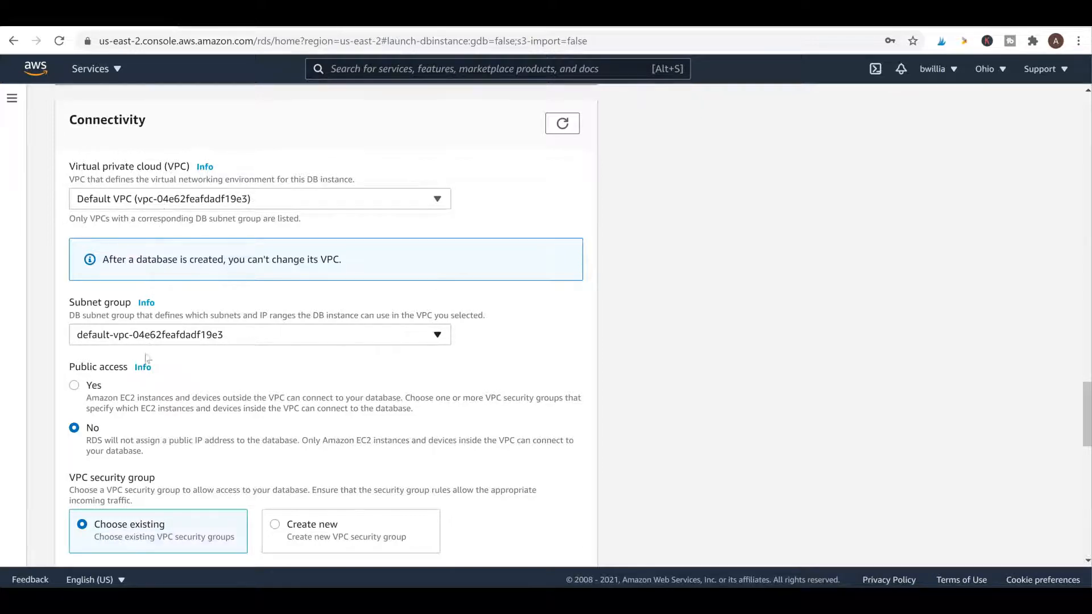
left_click(76, 389)
scroll(245, 414, "down", 4)
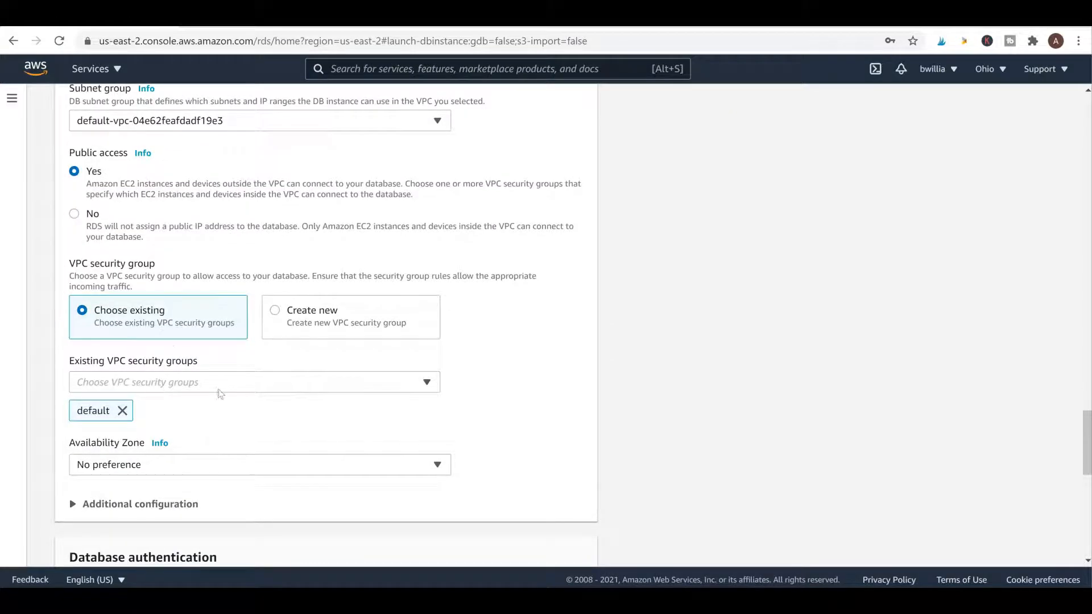
left_click(217, 391)
left_click(449, 410)
scroll(143, 311, "down", 3)
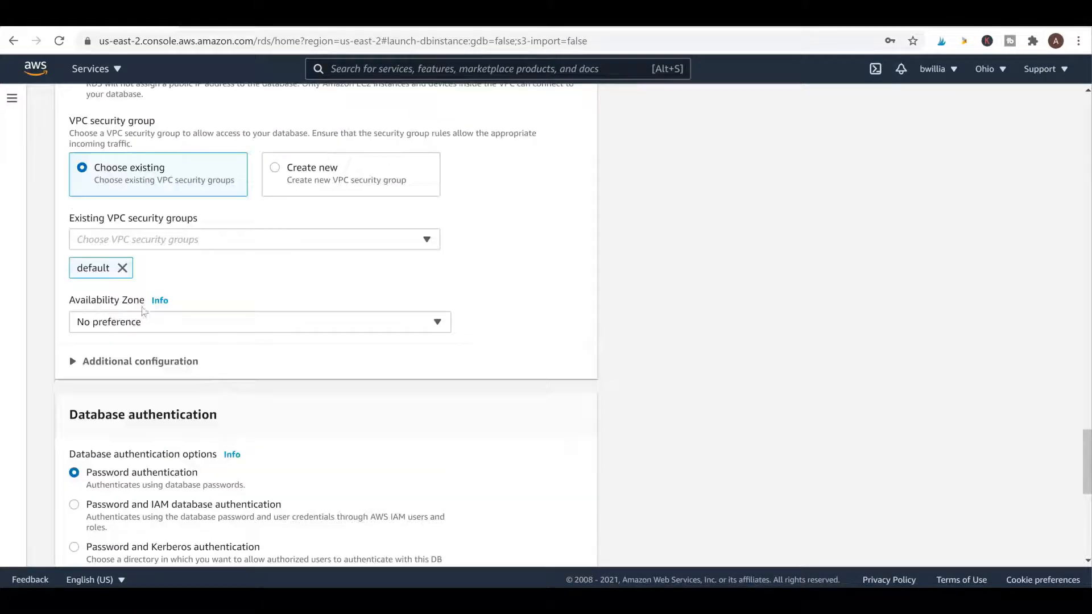
Review Availability Zone choices, then expand sections showing port 3306, database options and backups
left_click(318, 327)
left_click(484, 319)
left_click(141, 361)
scroll(140, 361, "down", 3)
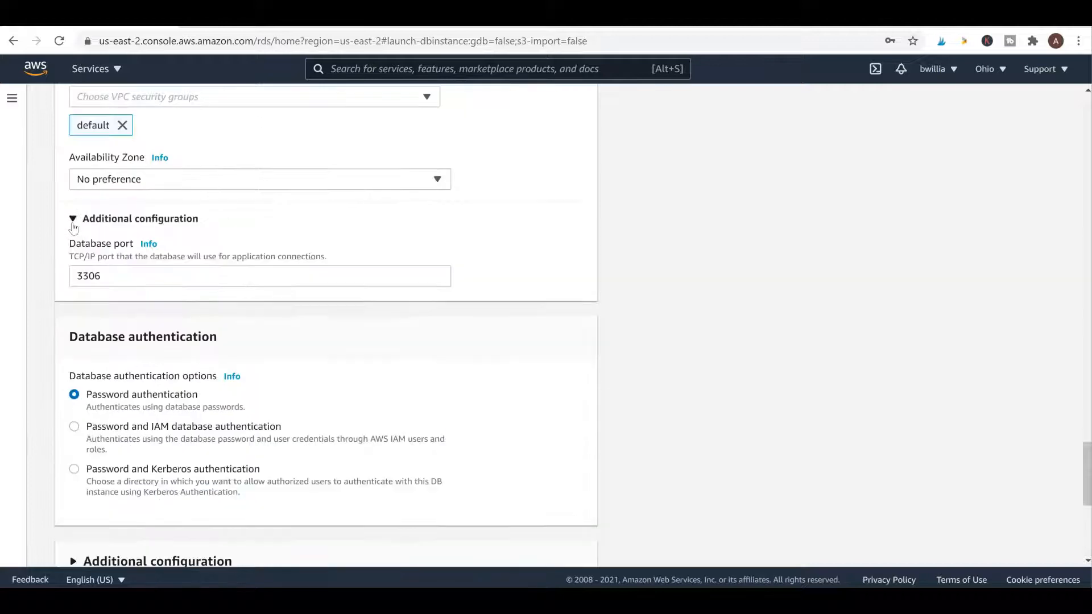
scroll(88, 236, "down", 3)
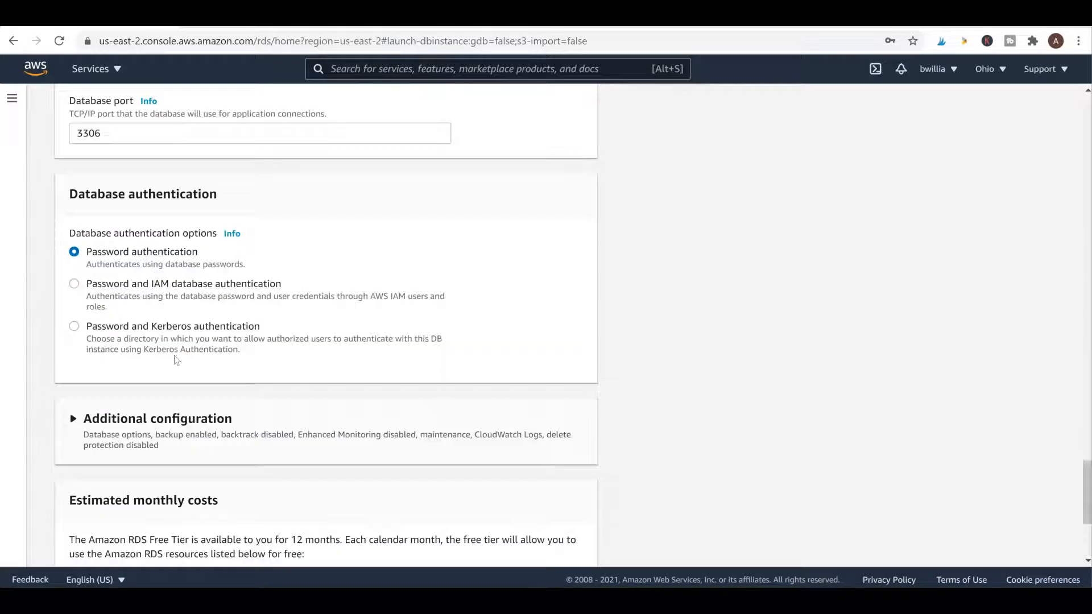
scroll(533, 311, "down", 4)
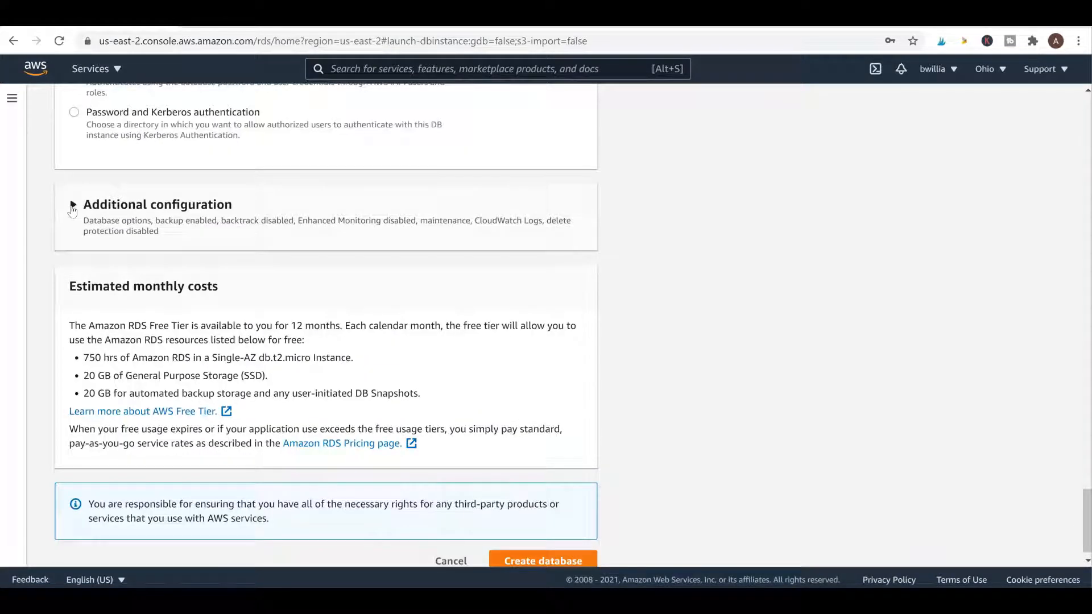
left_click(73, 205)
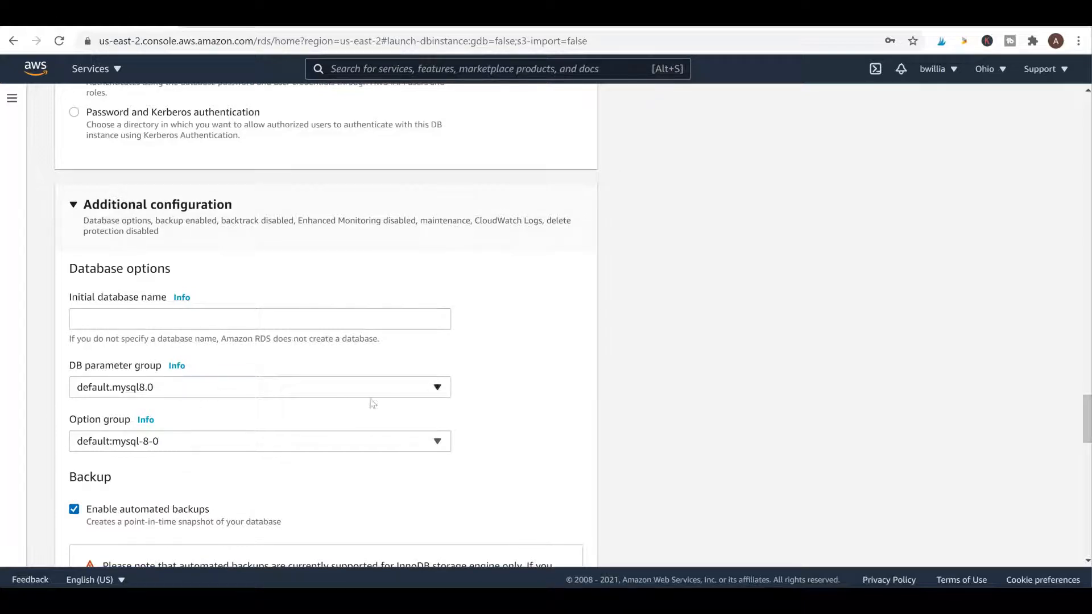
Choose superpriv as the DB parameter group and finish creating database-1
left_click(437, 390)
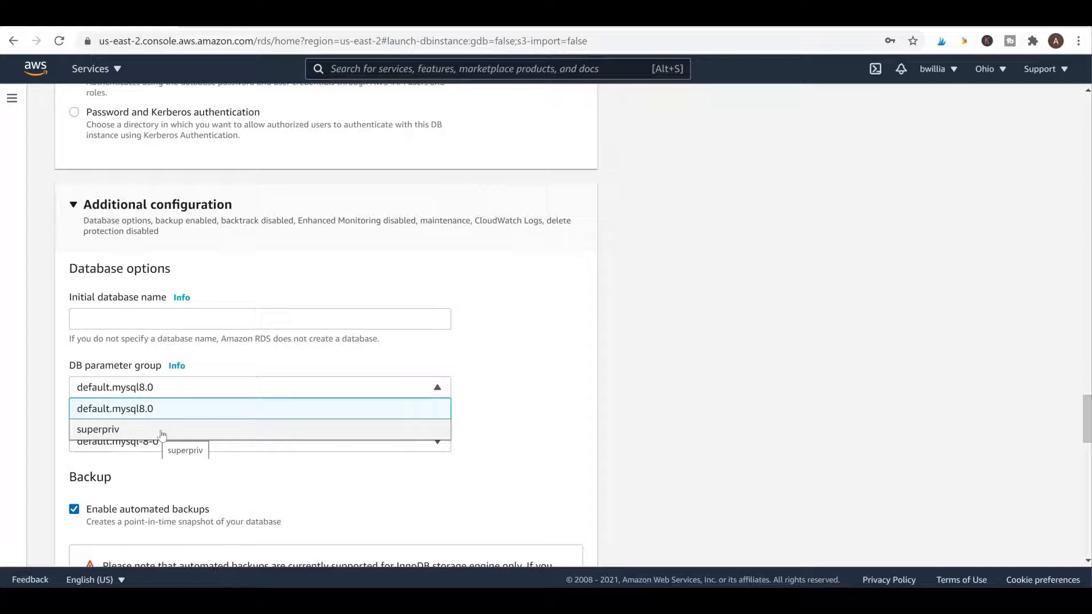
left_click(162, 435)
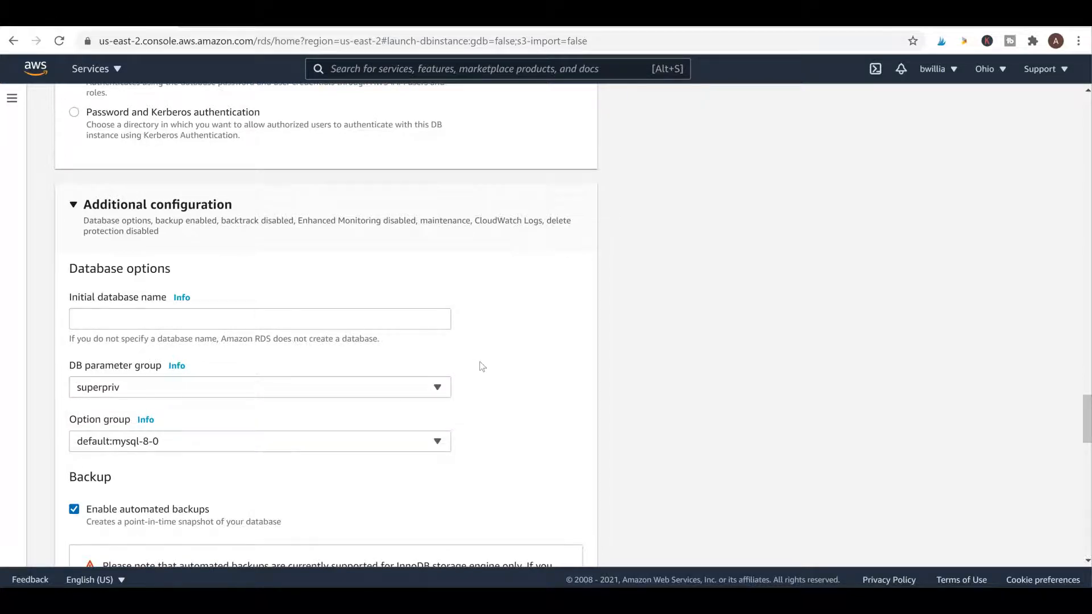
scroll(482, 366, "down", 4)
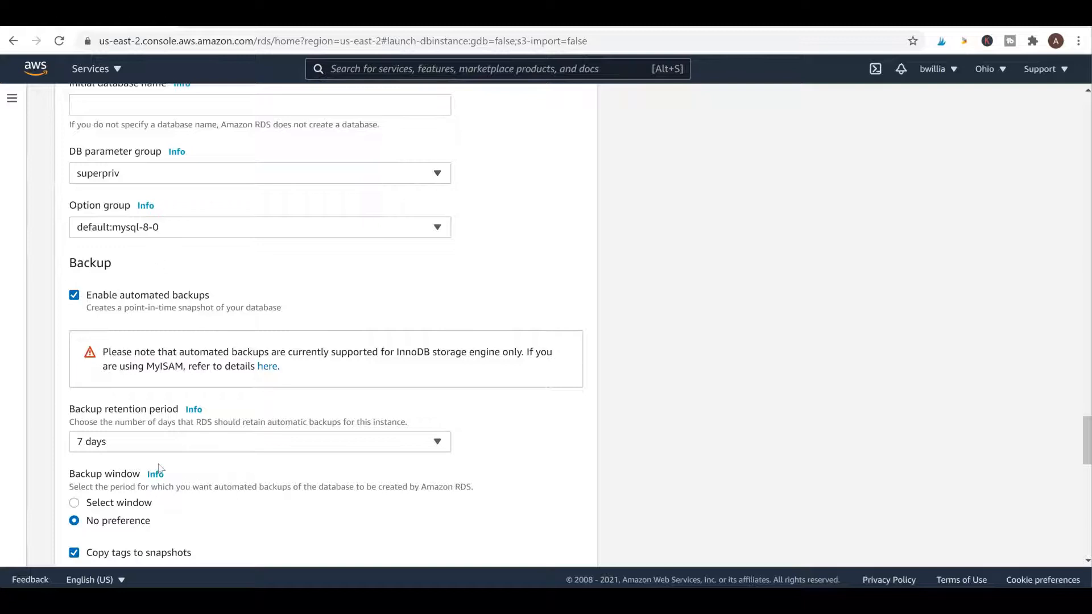
scroll(180, 308, "down", 8)
scroll(180, 314, "down", 9)
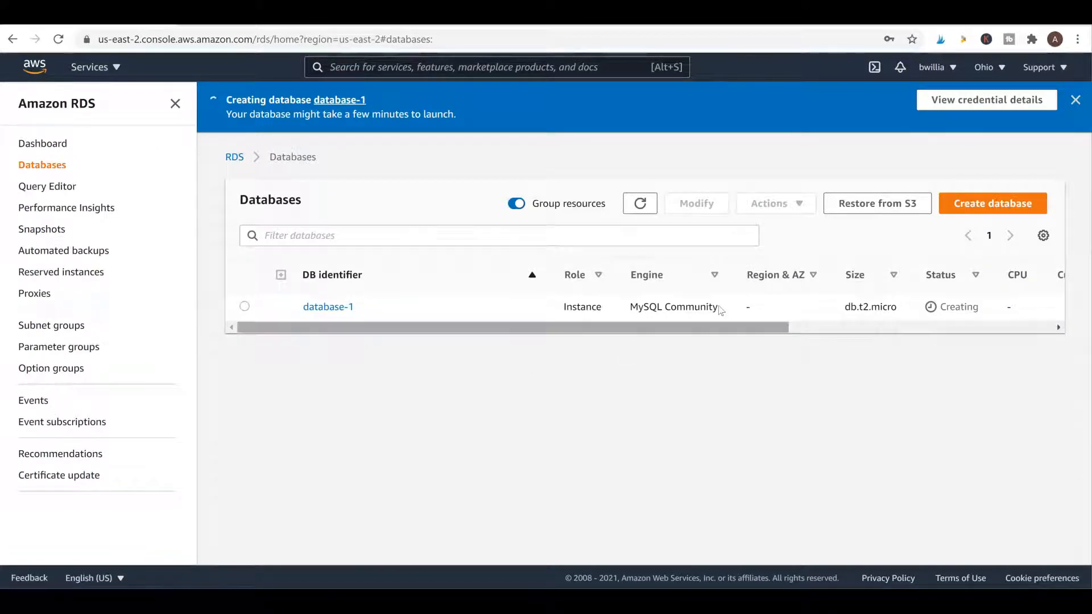
Scroll the Databases table sideways to confirm database-1 is Available, then back
left_click_drag(707, 322, 848, 335)
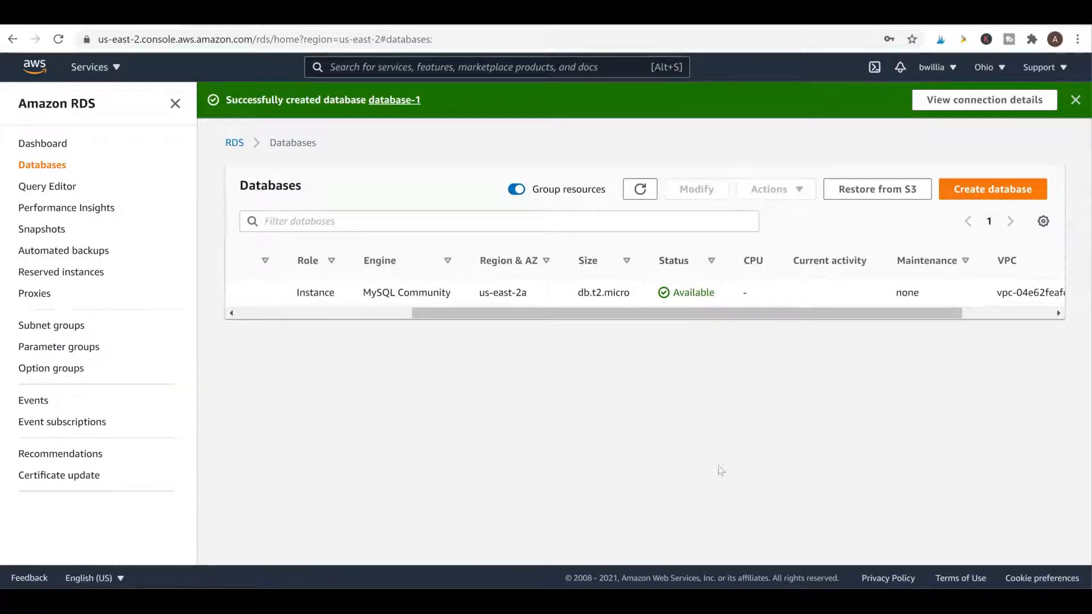
left_click_drag(734, 312, 561, 323)
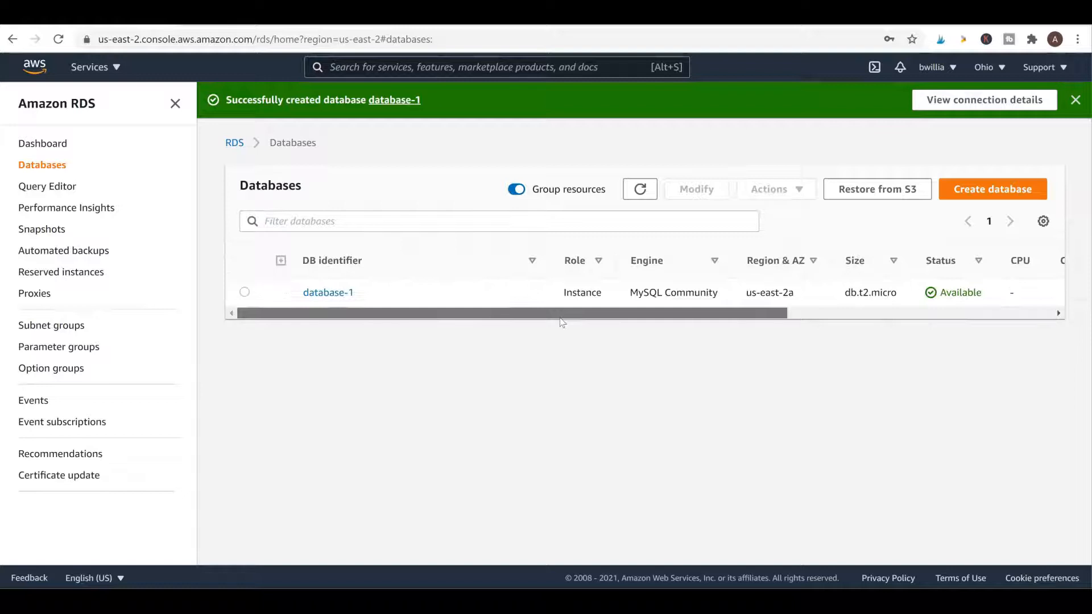
Open database-1, copy its endpoint hostname, and follow its default VPC security group link
left_click(323, 293)
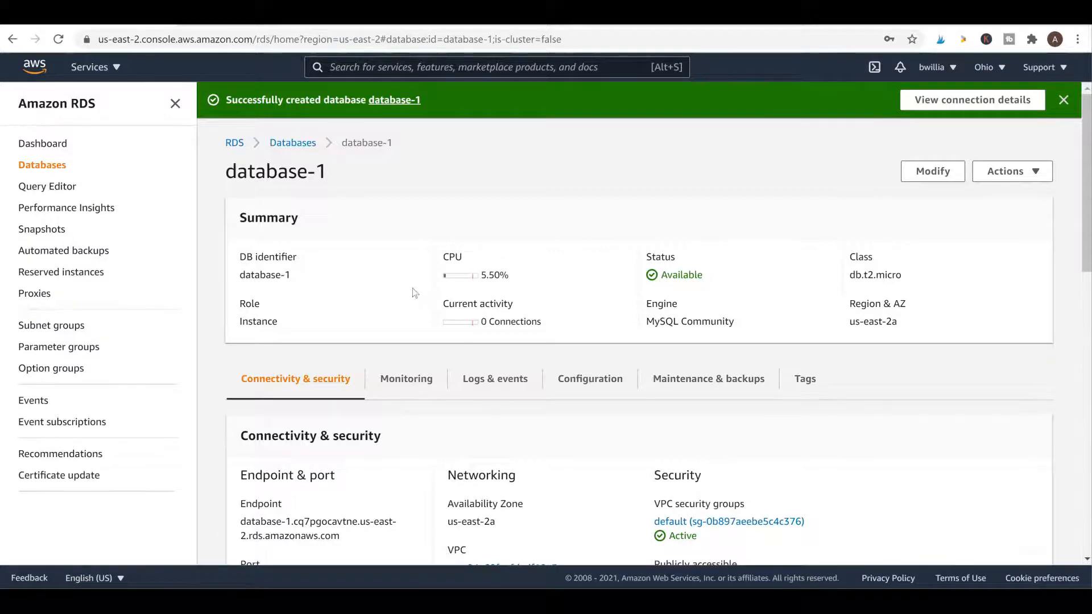
scroll(414, 292, "down", 5)
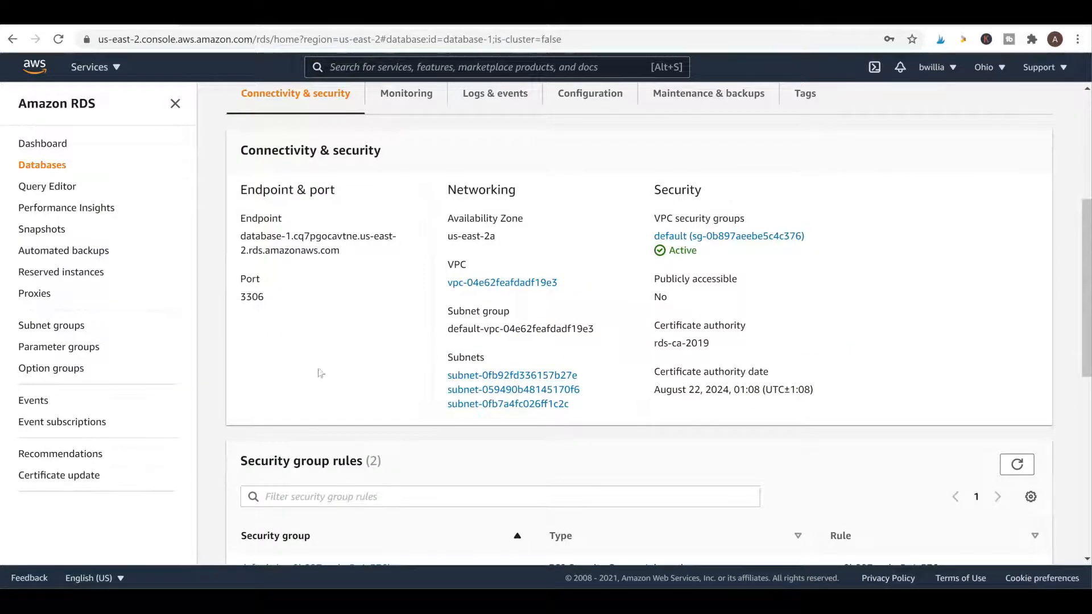
triple_click(275, 236)
key("ctrl+c")
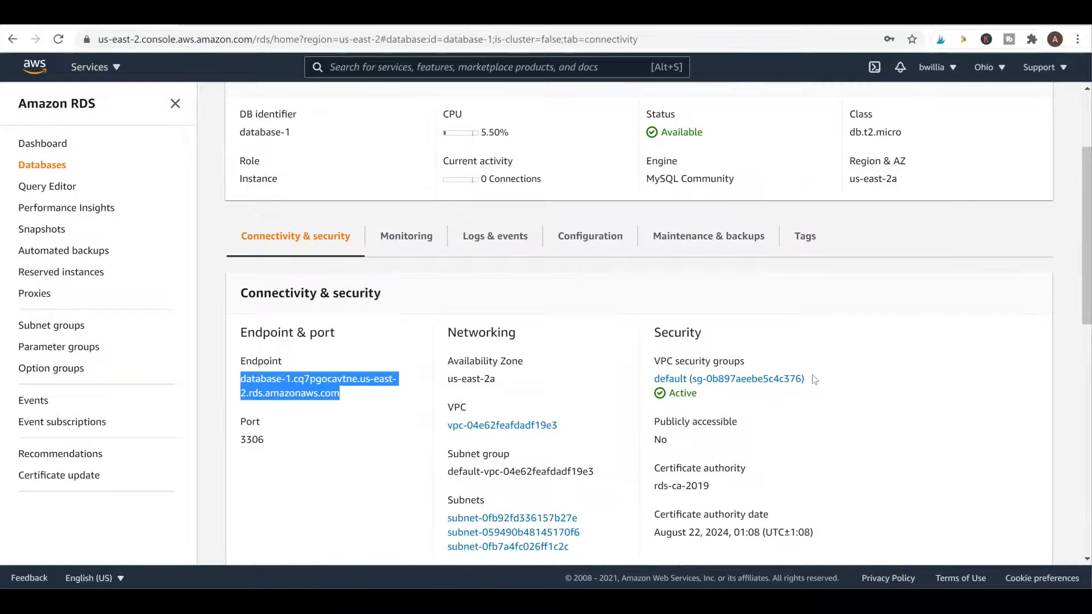
scroll(809, 423, "down", 3)
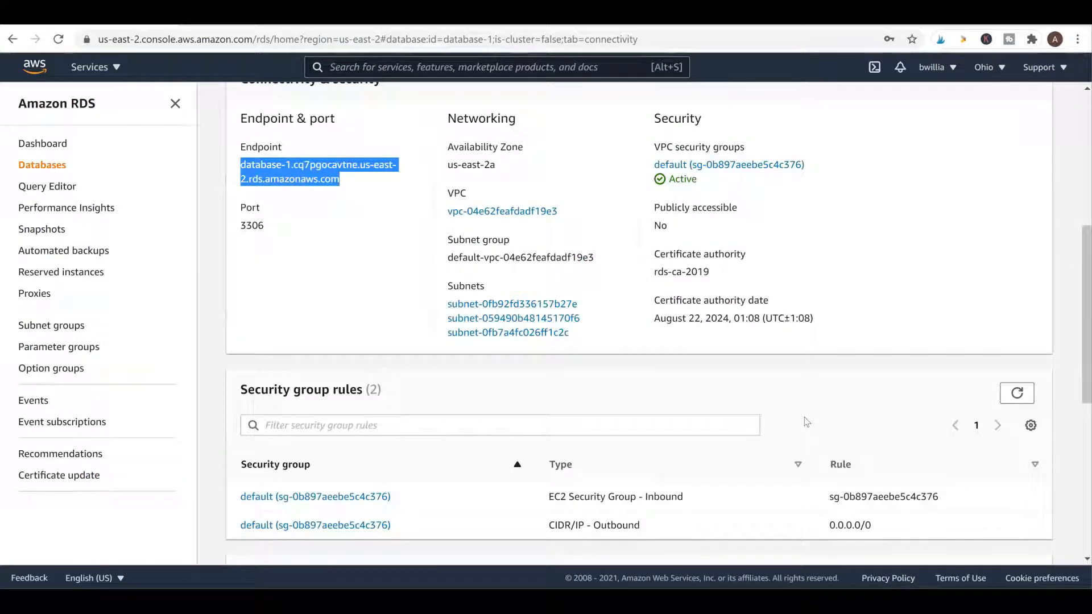
scroll(804, 417, "up", 2)
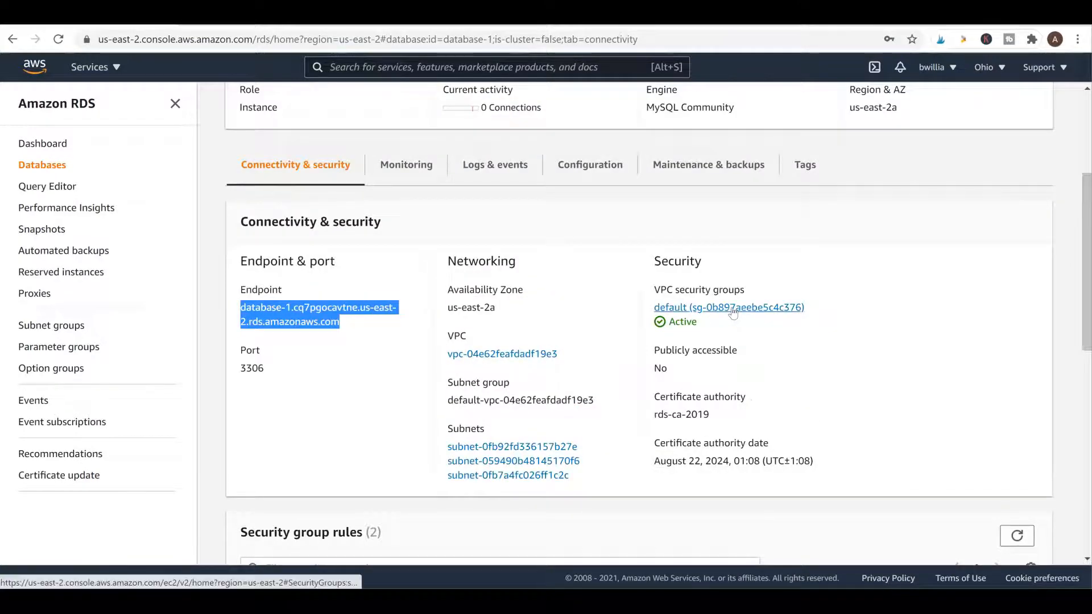
left_click(734, 312)
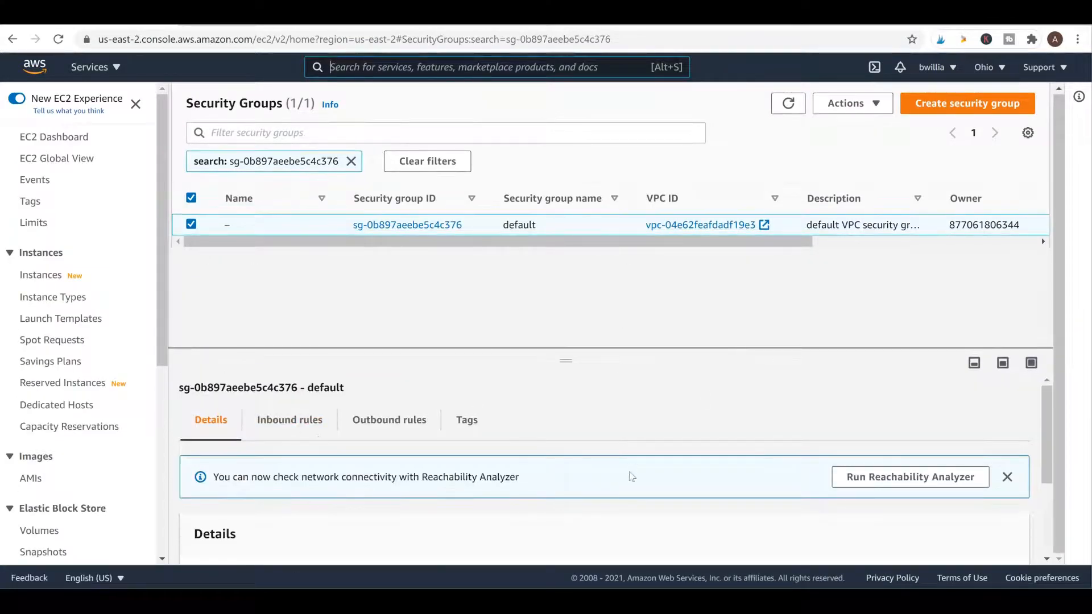
Open the inbound rules editor and inspect the existing rule's type and source options
scroll(830, 487, "down", 2)
scroll(596, 498, "up", 3)
left_click(290, 419)
scroll(514, 421, "down", 2)
left_click(952, 442)
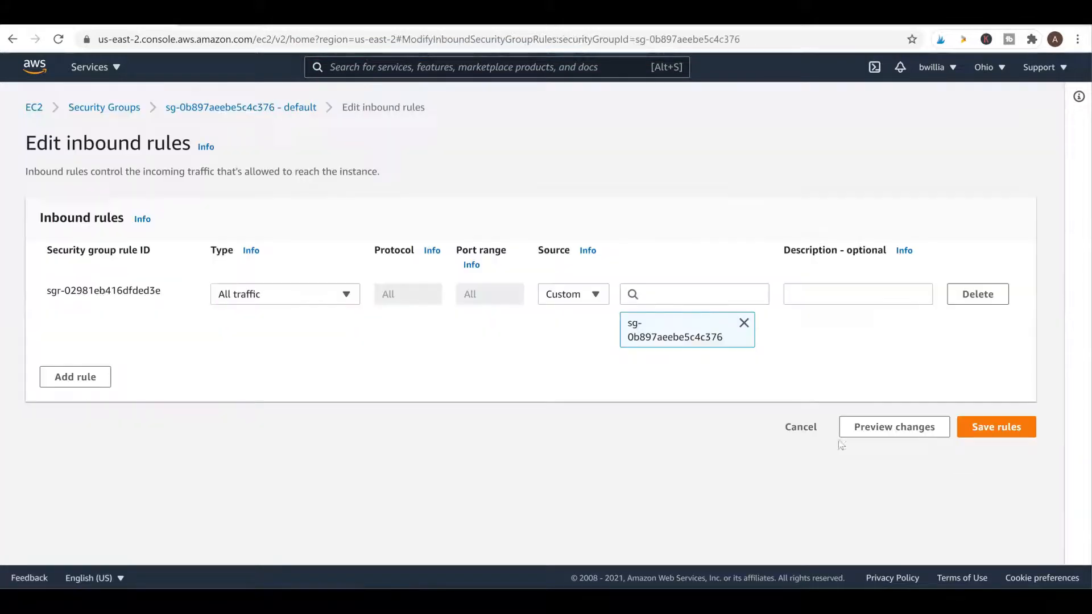
left_click(356, 296)
left_click(356, 296)
left_click(595, 295)
left_click(595, 295)
Add an inbound rule allowing traffic from anywhere (0.0.0.0/0) and save it
left_click(75, 377)
left_click(342, 366)
left_click_drag(354, 182, 371, 289)
left_click(245, 269)
left_click(703, 376)
left_click(712, 159)
left_click(997, 485)
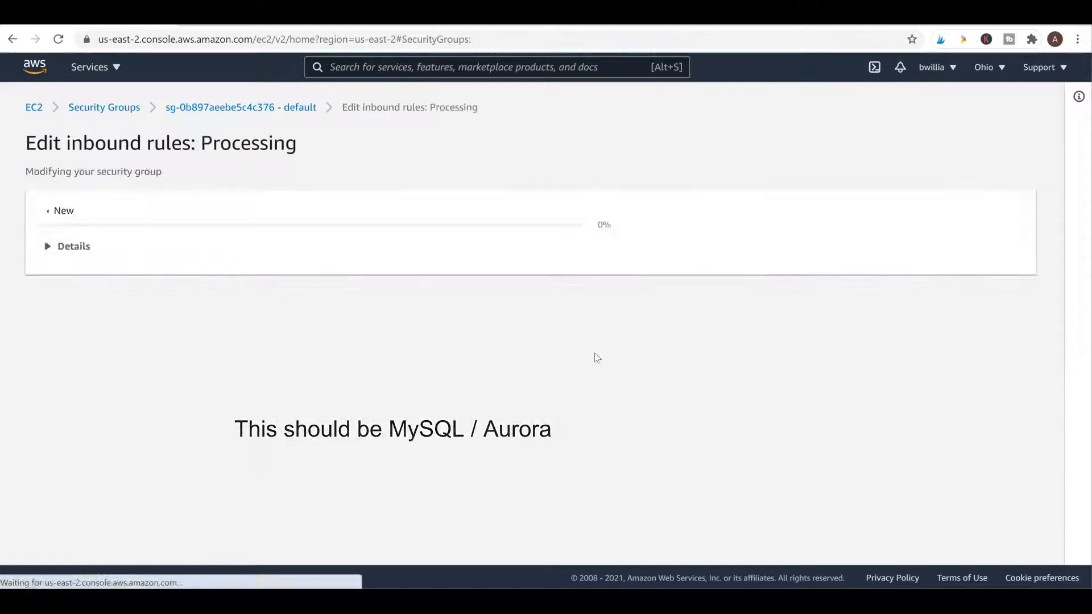
Check the saved inbound rules and switch to the outbound rules view
left_click(318, 451)
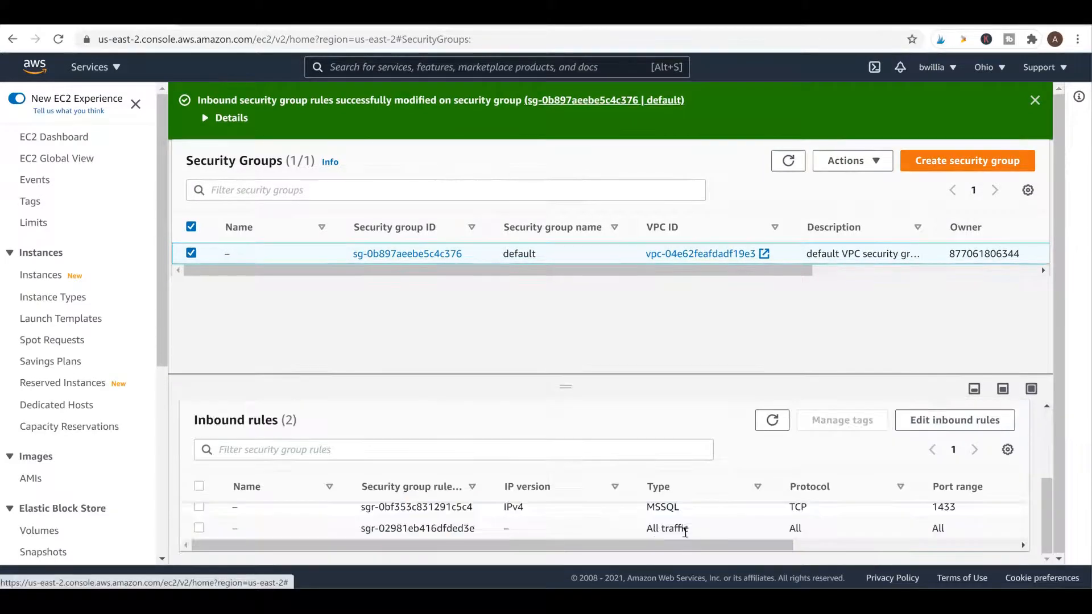
left_click_drag(785, 546, 1019, 552)
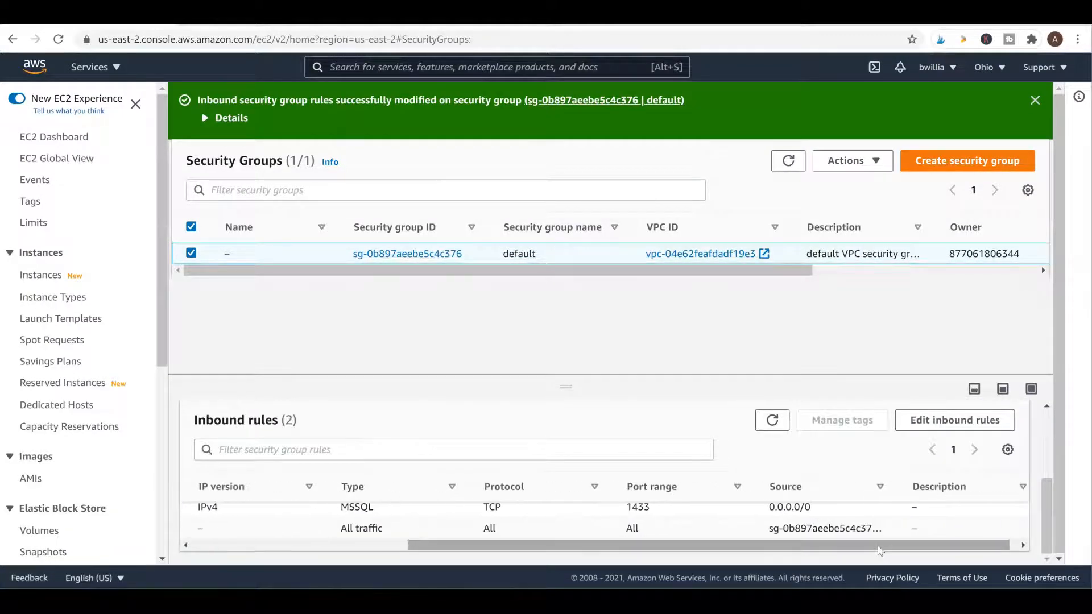
left_click_drag(882, 548, 632, 546)
scroll(520, 486, "up", 3)
left_click(390, 446)
scroll(573, 471, "down", 3)
left_click_drag(570, 332, 569, 304)
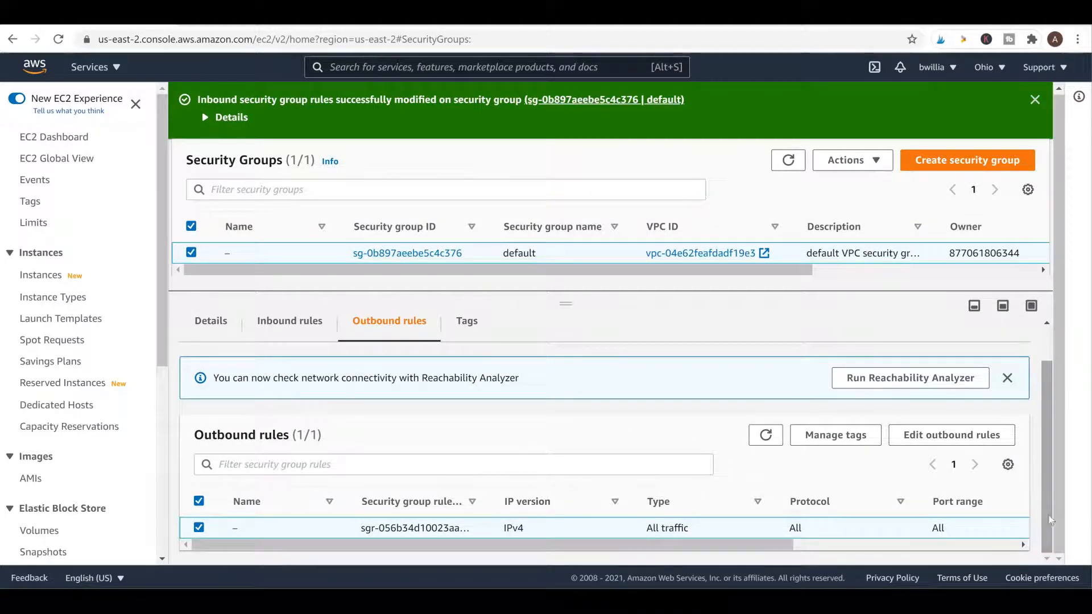
Add an outbound MYSQL/Aurora rule to 0.0.0.0/0 and save it
left_click(952, 435)
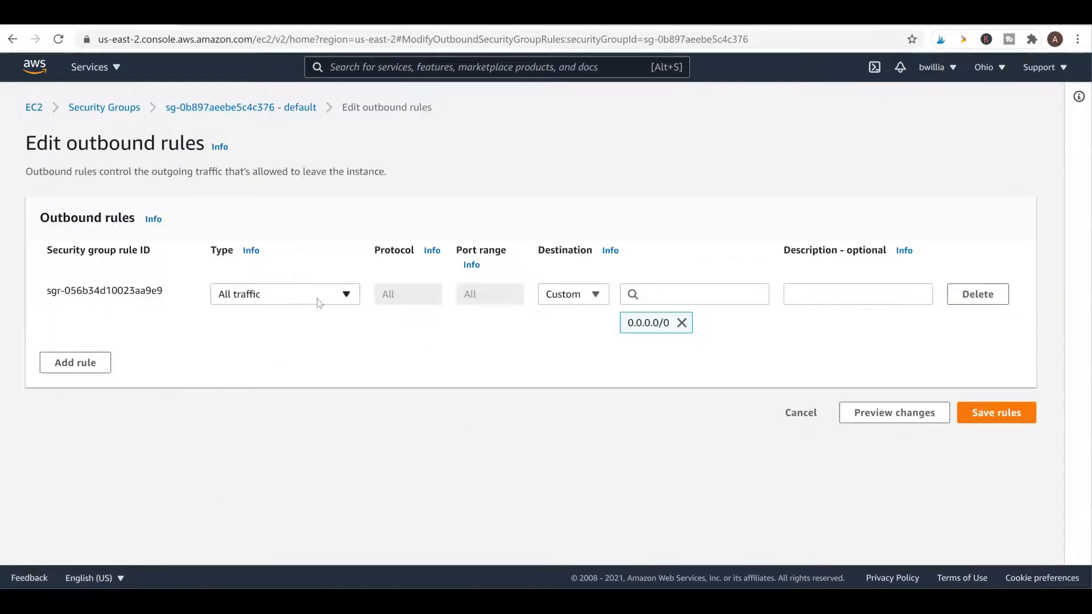
left_click(75, 363)
scroll(282, 223, "down", 5)
left_click(282, 149)
left_click(273, 351)
scroll(285, 260, "up", 3)
scroll(273, 296, "down", 2)
left_click(253, 333)
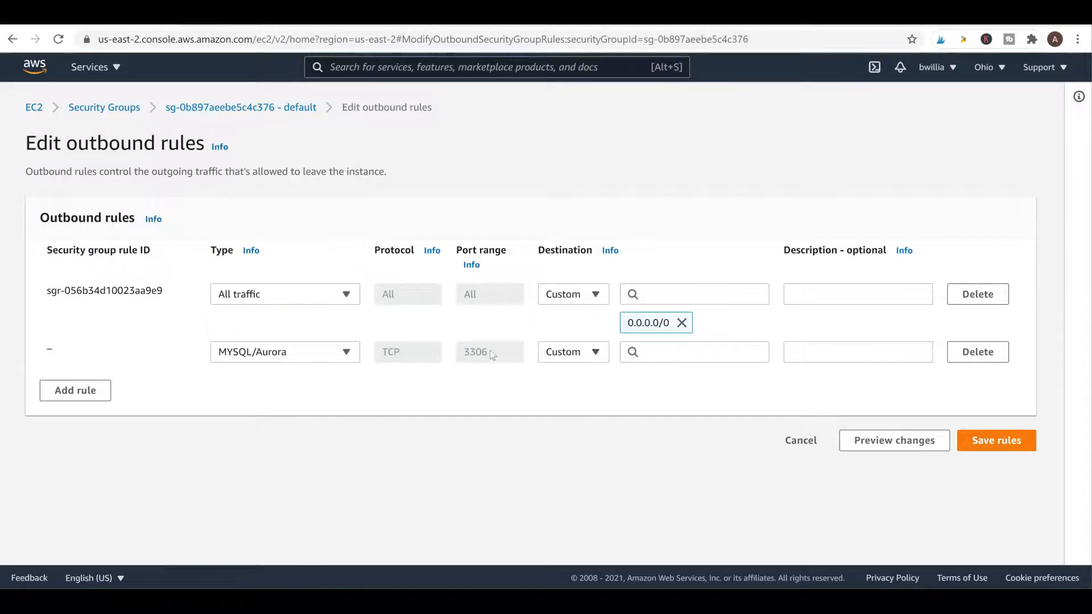
left_click(671, 352)
left_click(662, 158)
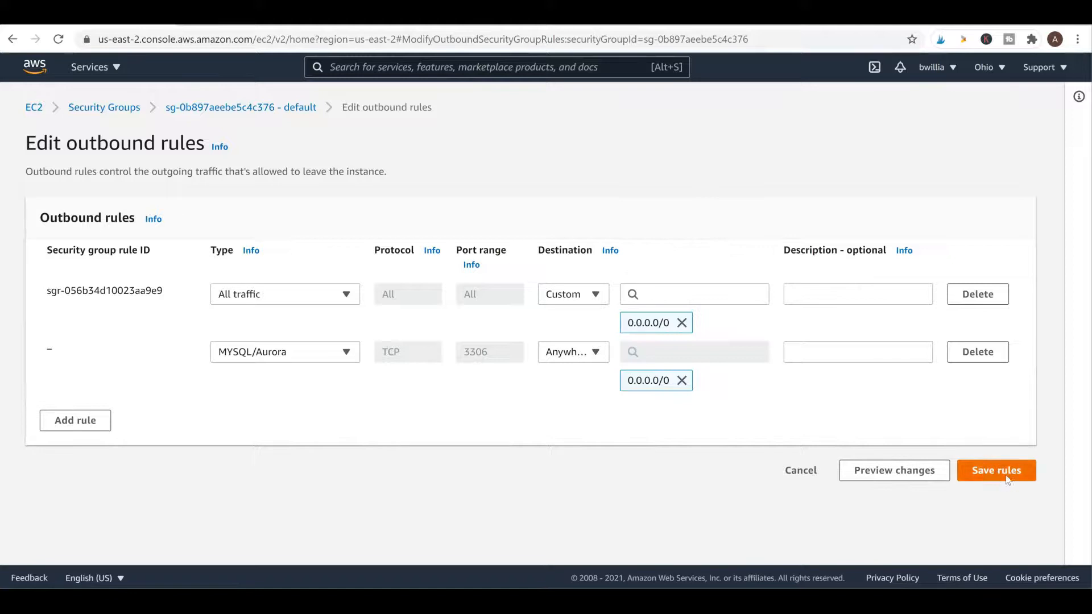
left_click(996, 472)
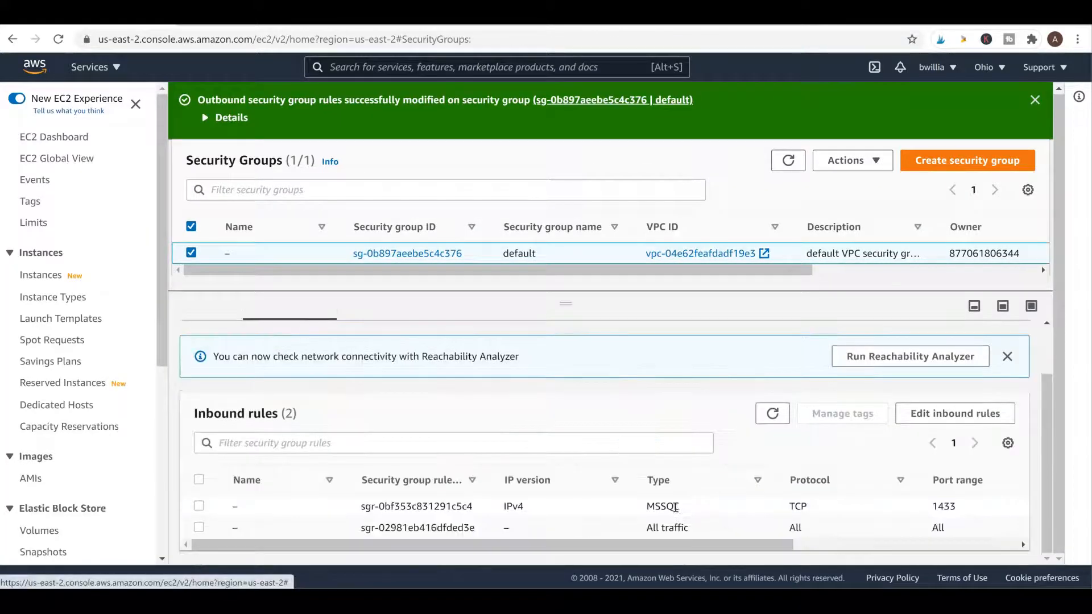
Change the first inbound rule's type to MYSQL/Aurora
left_click(953, 412)
left_click(282, 294)
left_click(289, 375)
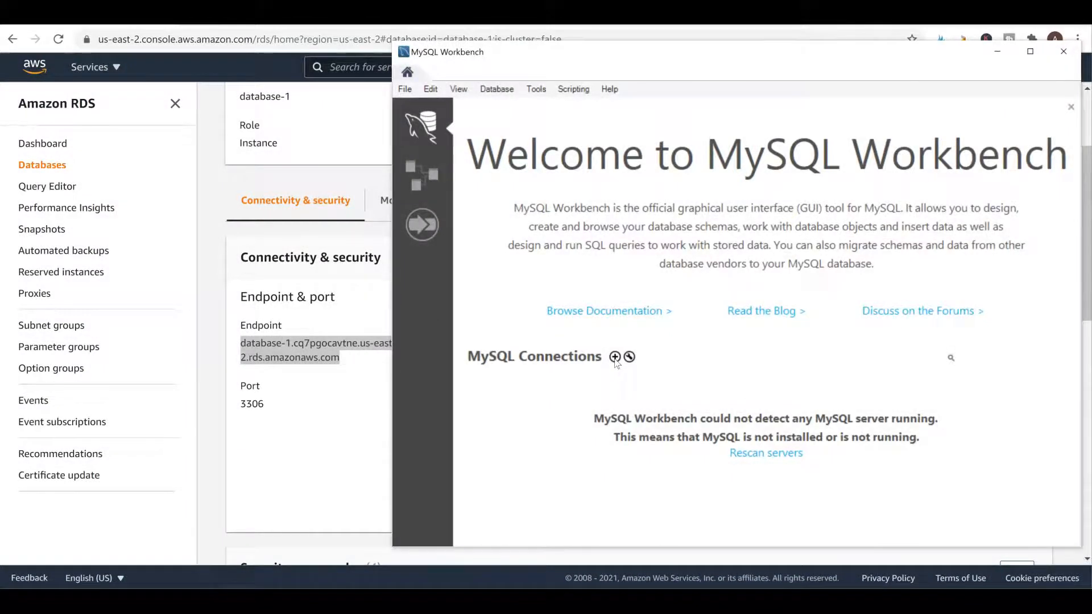
Create a new connection named RDSDB with the pasted RDS endpoint as hostname
left_click(615, 357)
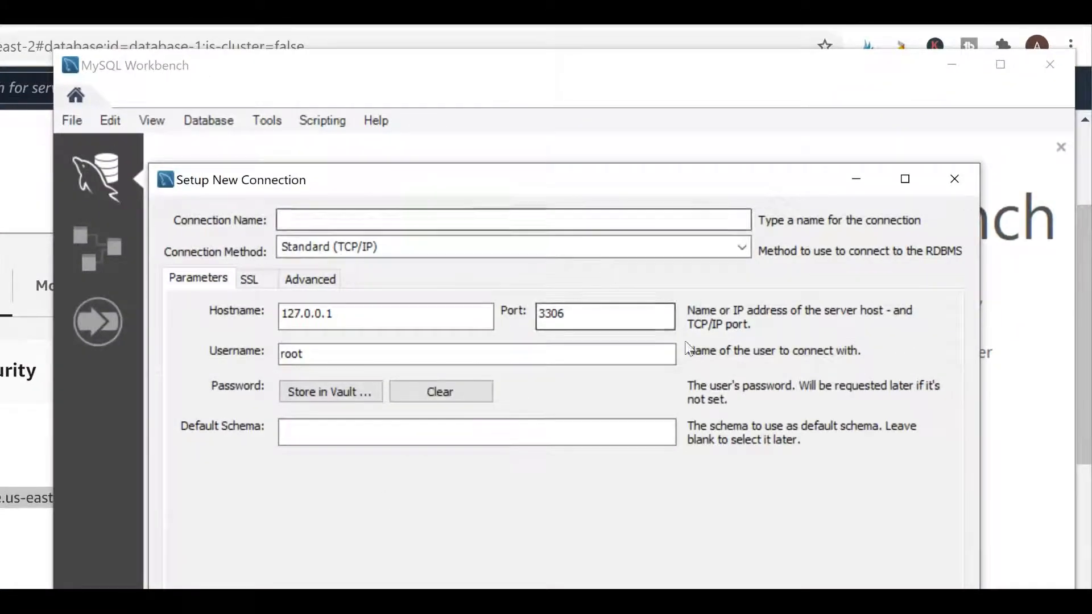
left_click(390, 216)
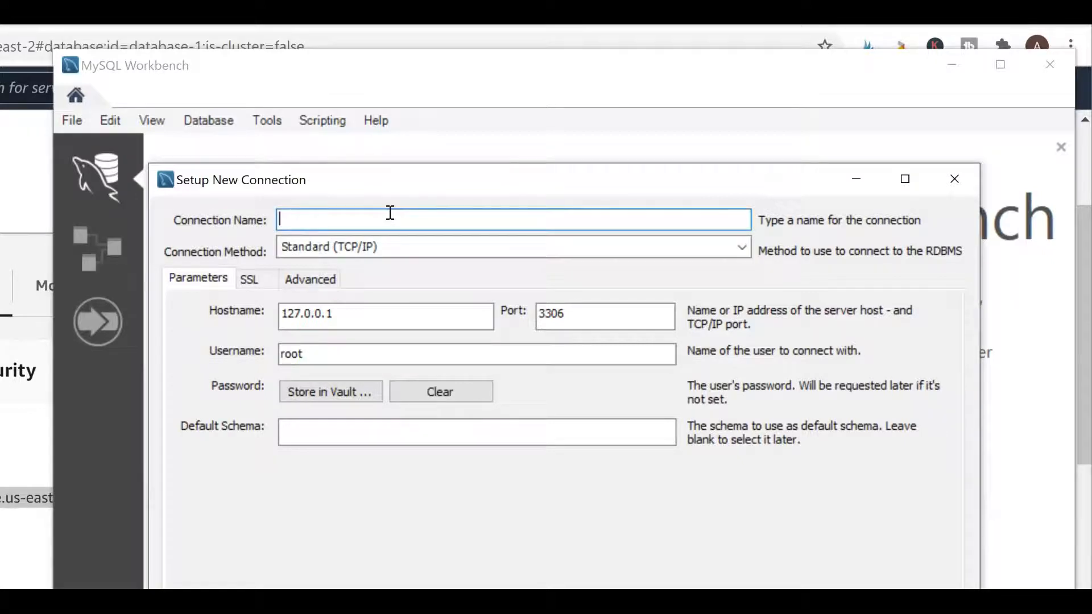
type("RDS")
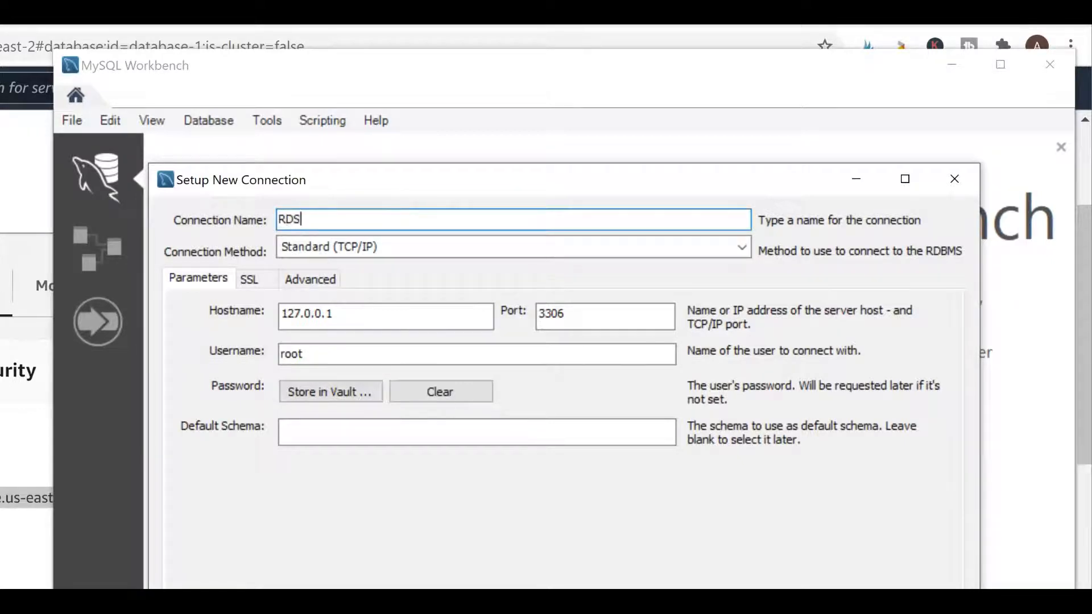
type("DB")
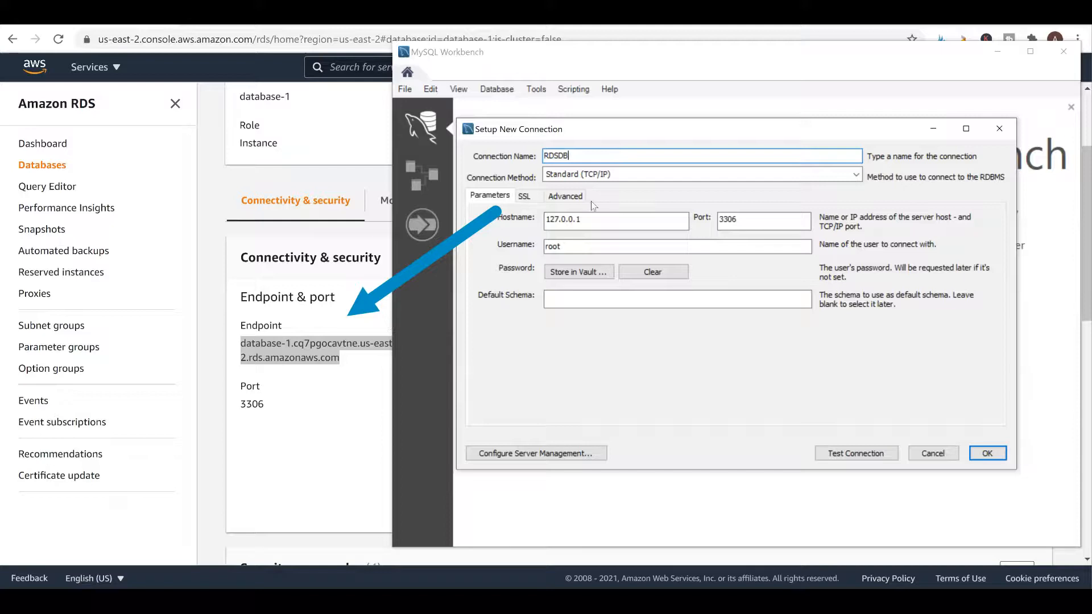
left_click_drag(613, 221, 532, 221)
key("ctrl+v")
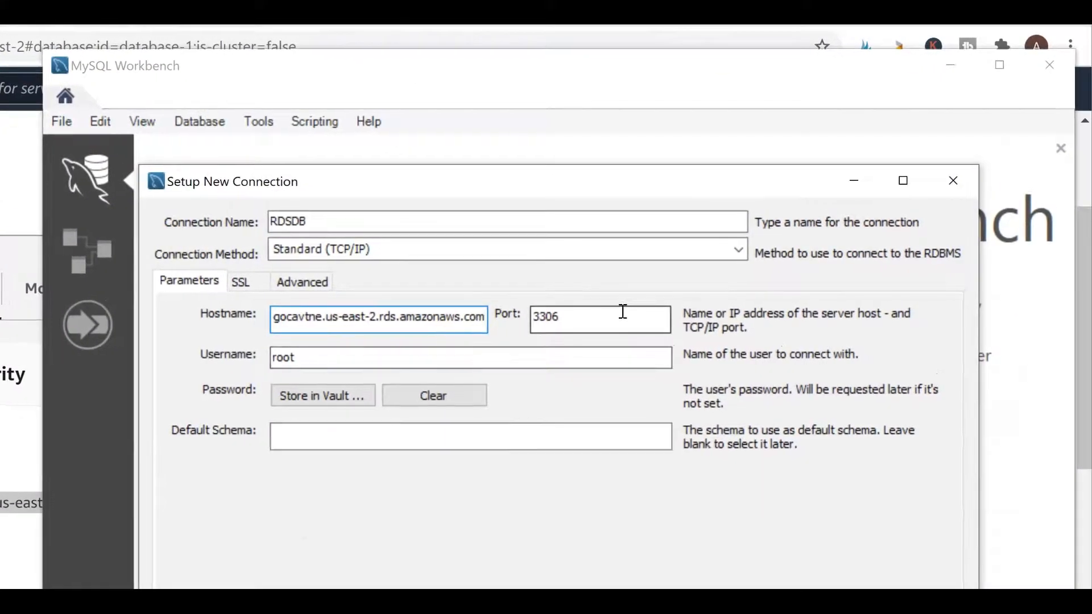
Set the username to admin and store the account password in the vault
double_click(344, 365)
type("admin")
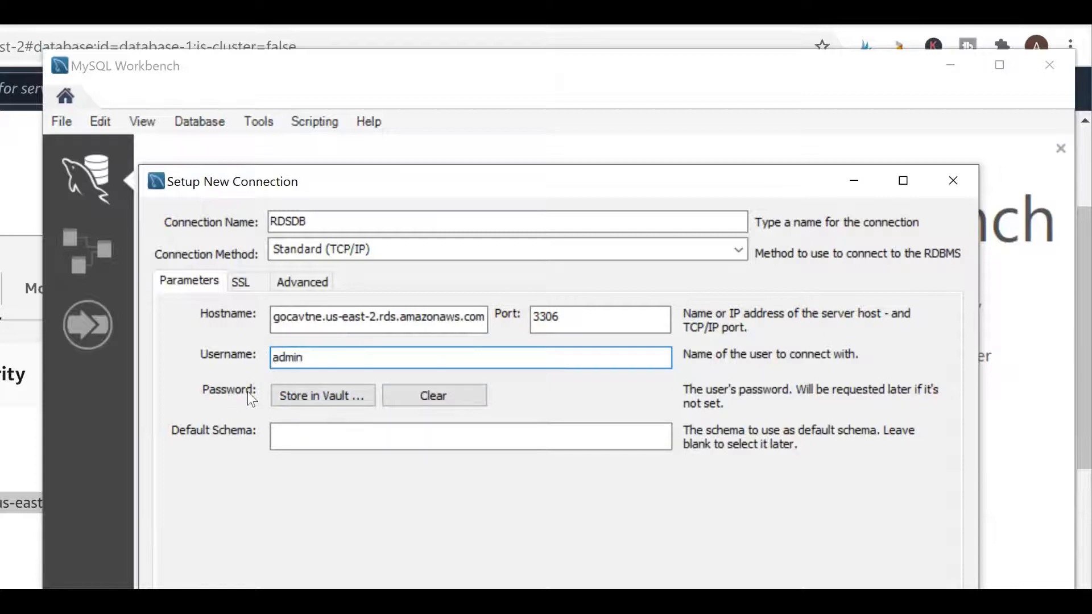
left_click(302, 394)
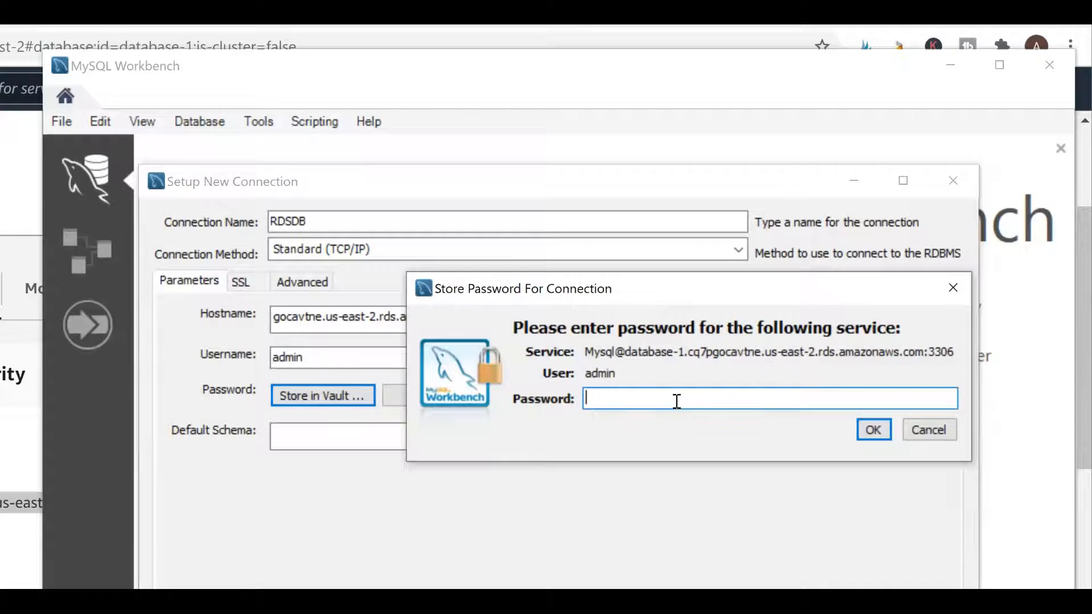
type("**********")
left_click(874, 430)
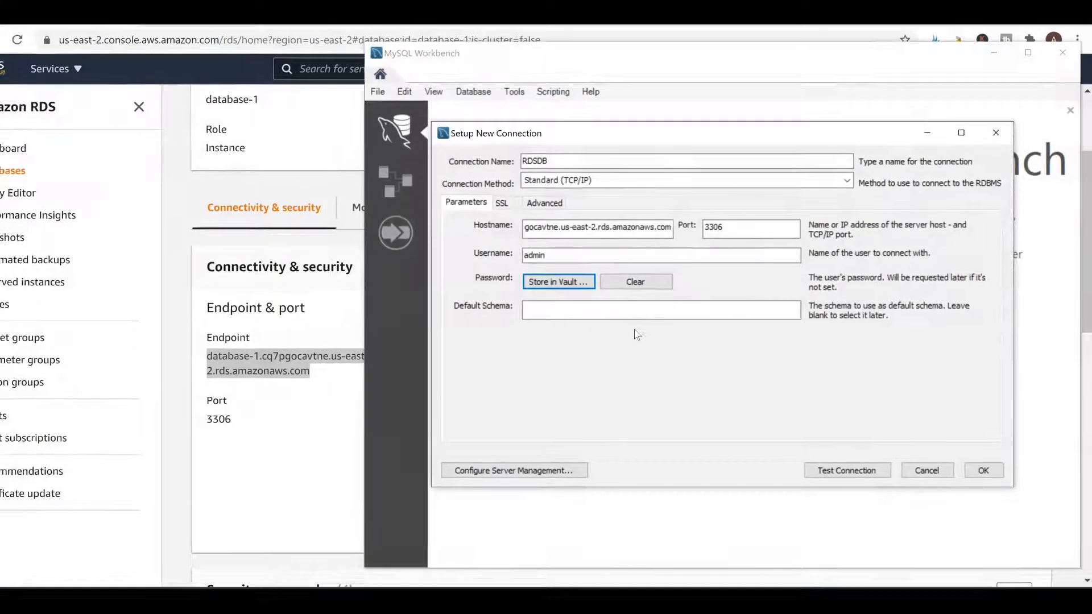
Test the RDSDB connection successfully and save it
left_click(837, 475)
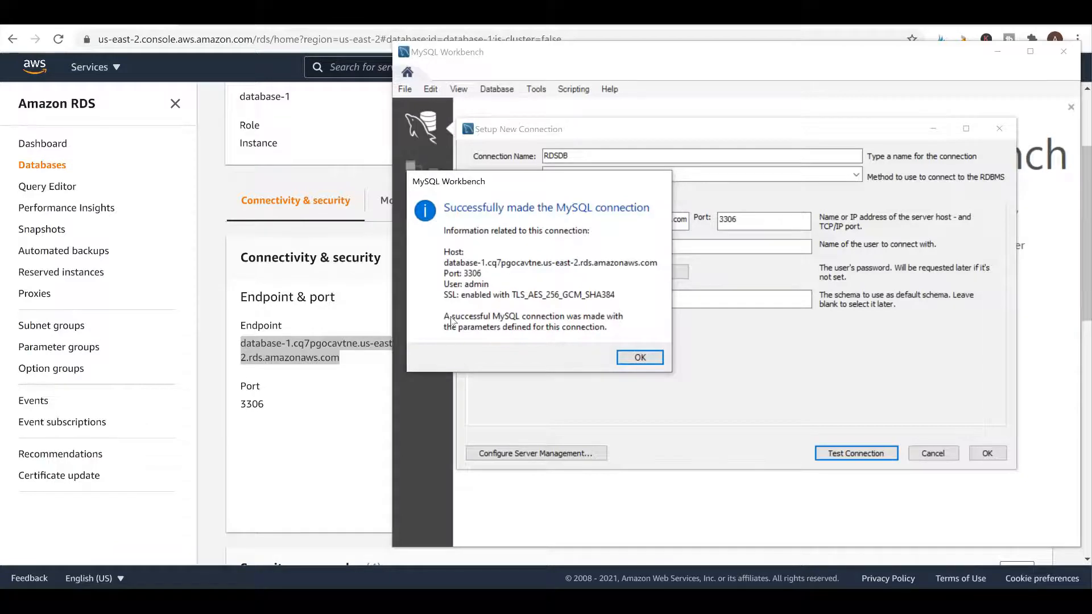
left_click(640, 359)
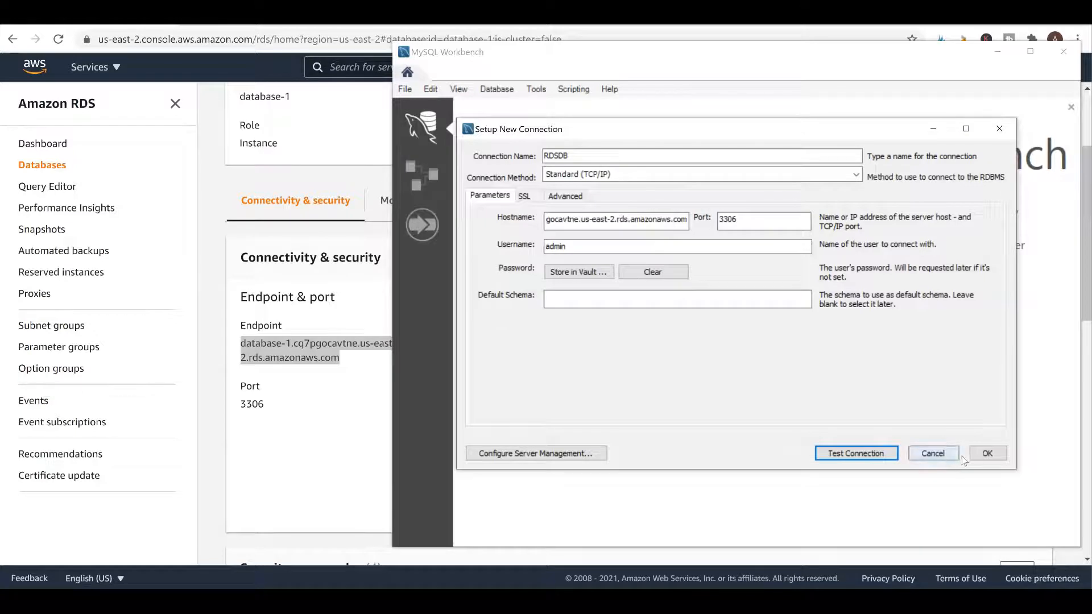
left_click(986, 454)
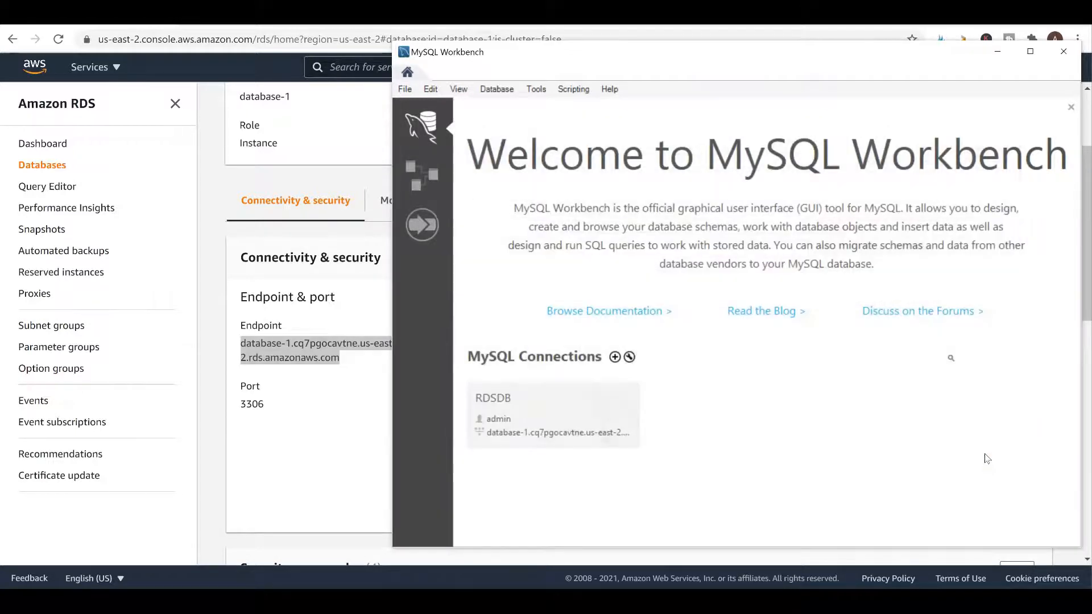
Open RDSDB in a maximized SQL editor showing the sys schema, then start entering the MySQL docs URL
left_click(502, 436)
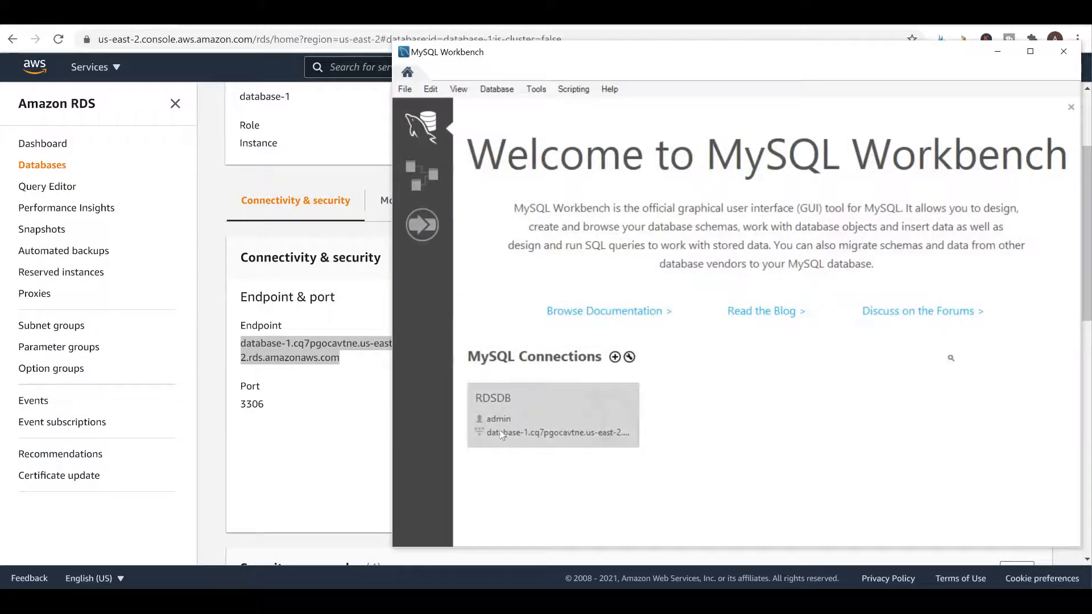
double_click(547, 405)
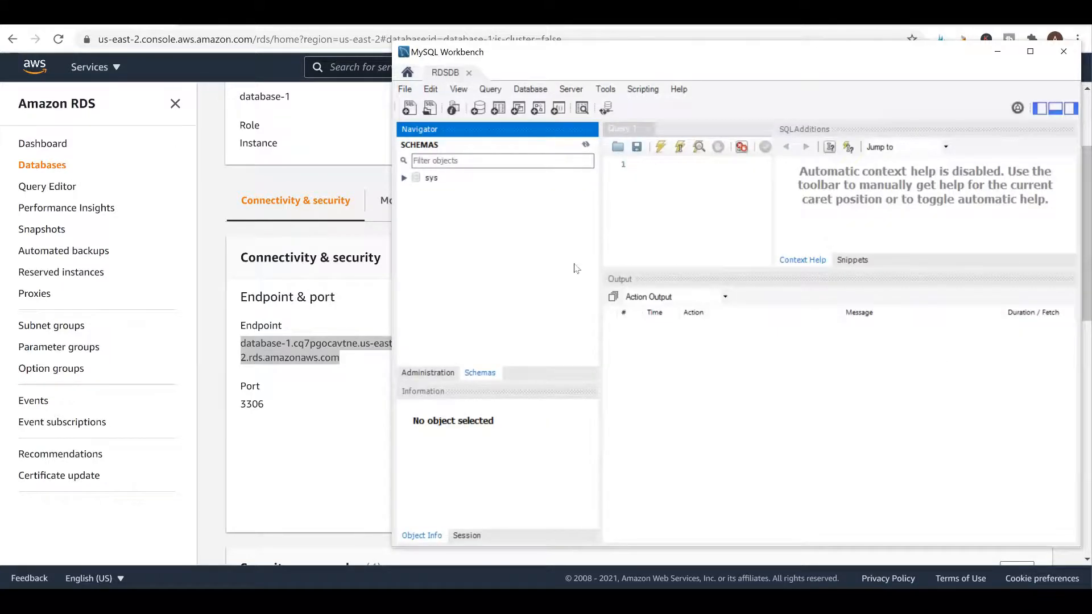
left_click(1030, 51)
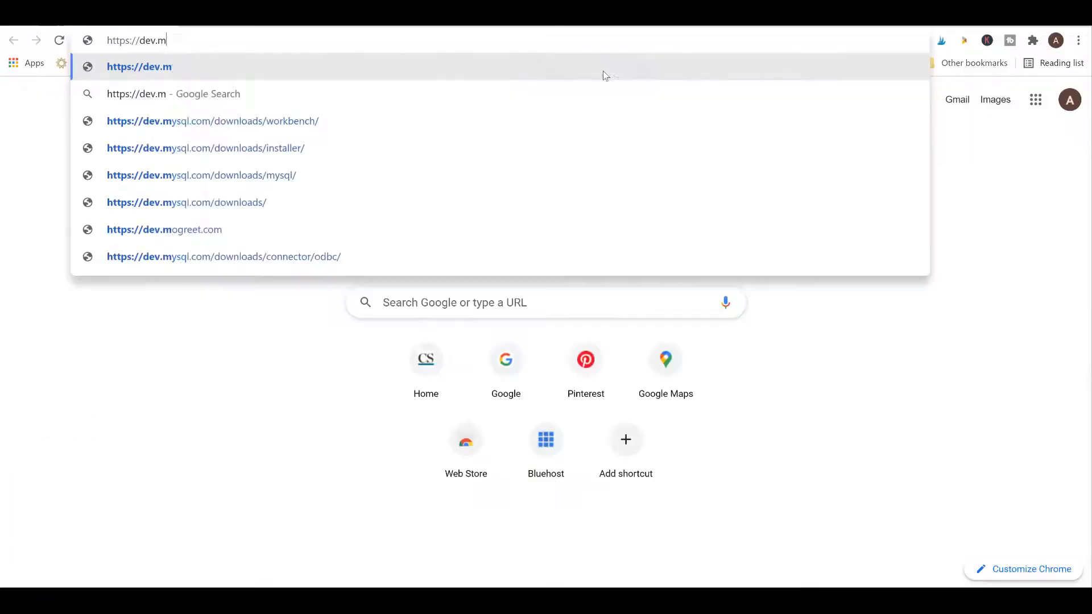
type("ysql.com")
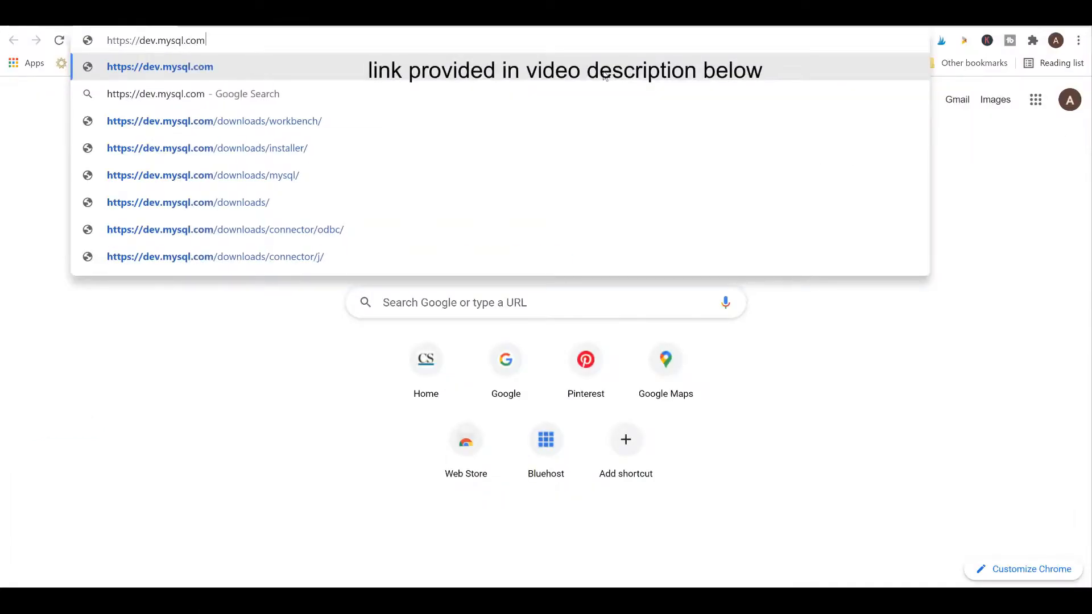
type("/doc/index-other.html")
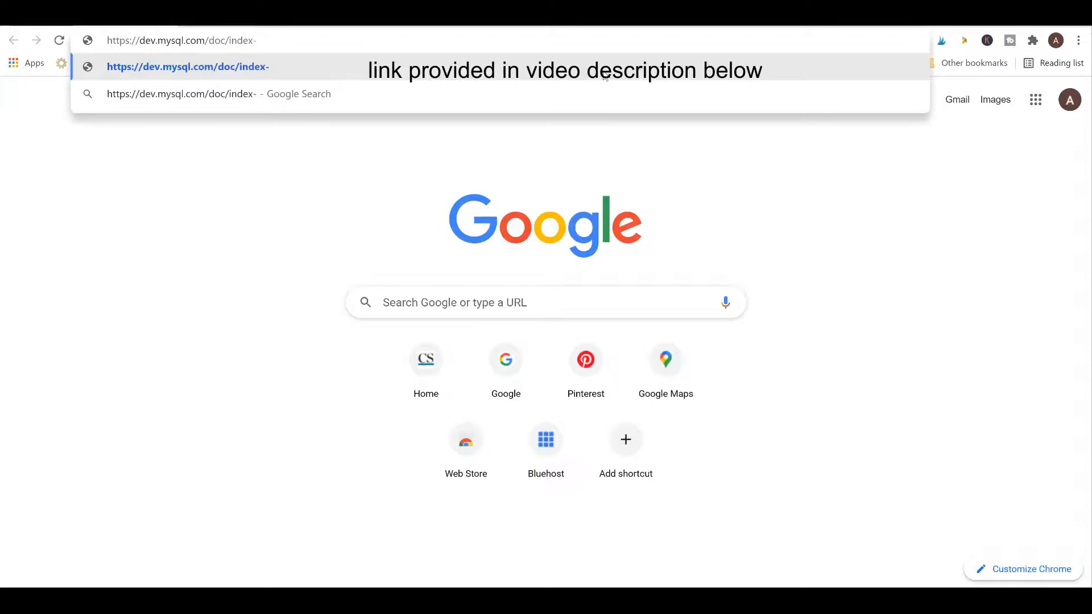
Download the sakila database TGZ from dev.mysql.com/doc/index-other.html and open sakila-db.tar.gz
key("Return")
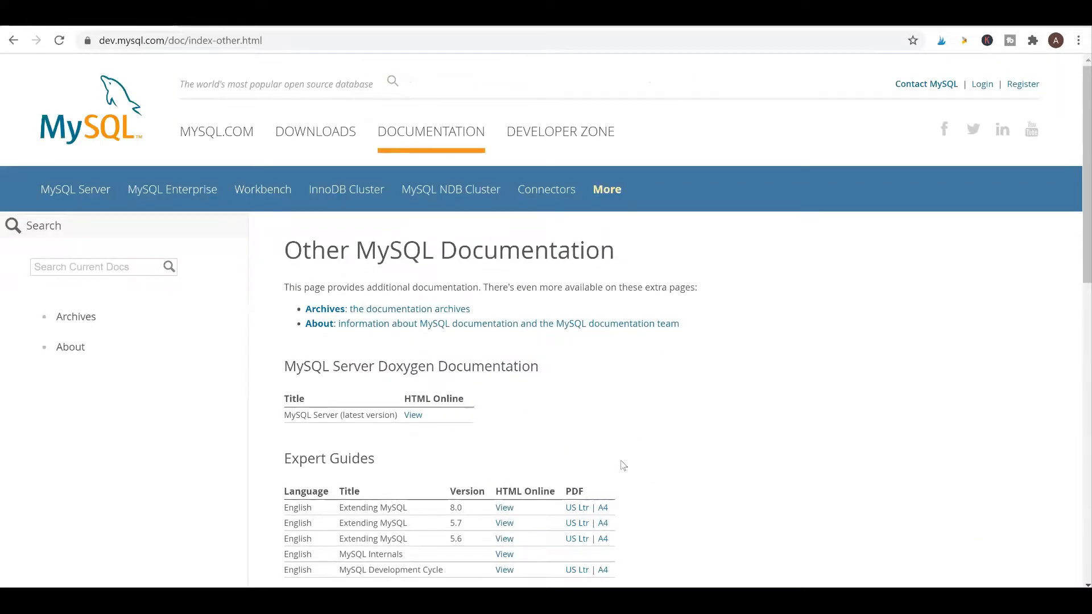
scroll(624, 466, "down", 6)
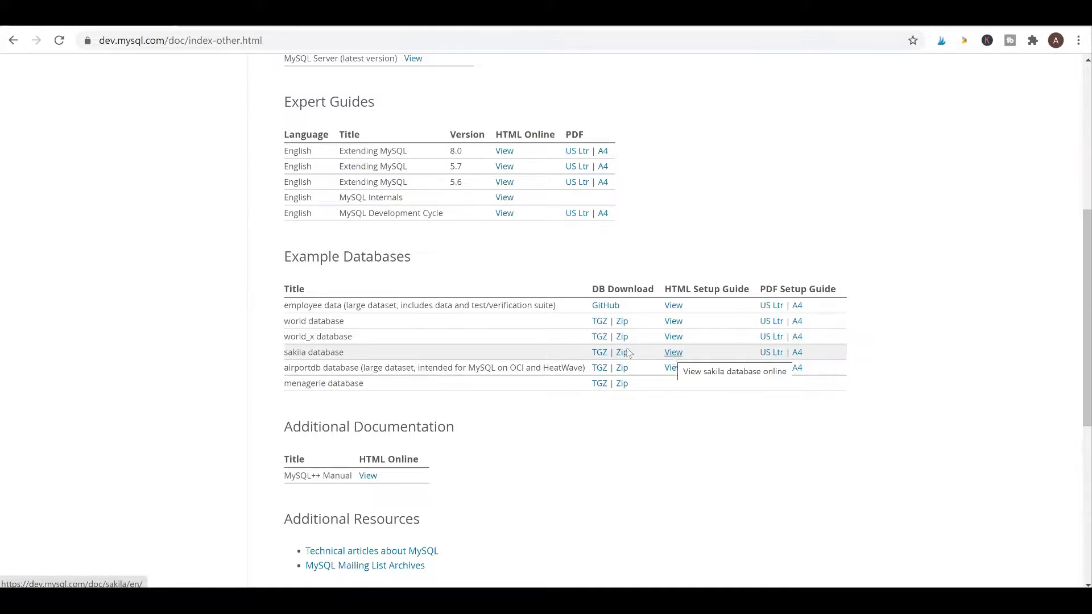
left_click(601, 354)
left_click(63, 572)
left_click(597, 323)
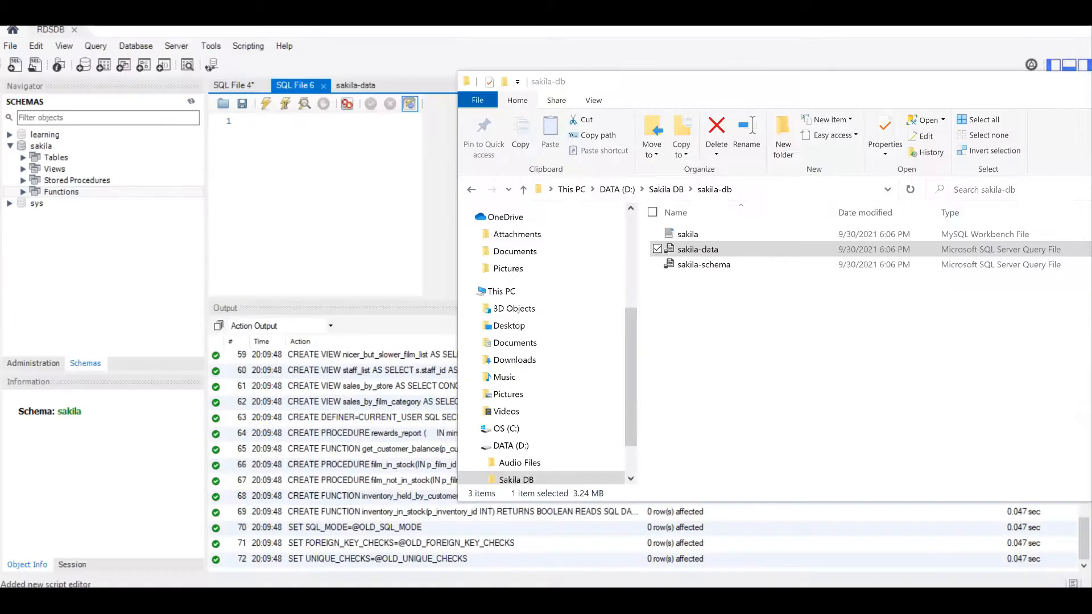
left_click_drag(740, 81, 742, 116)
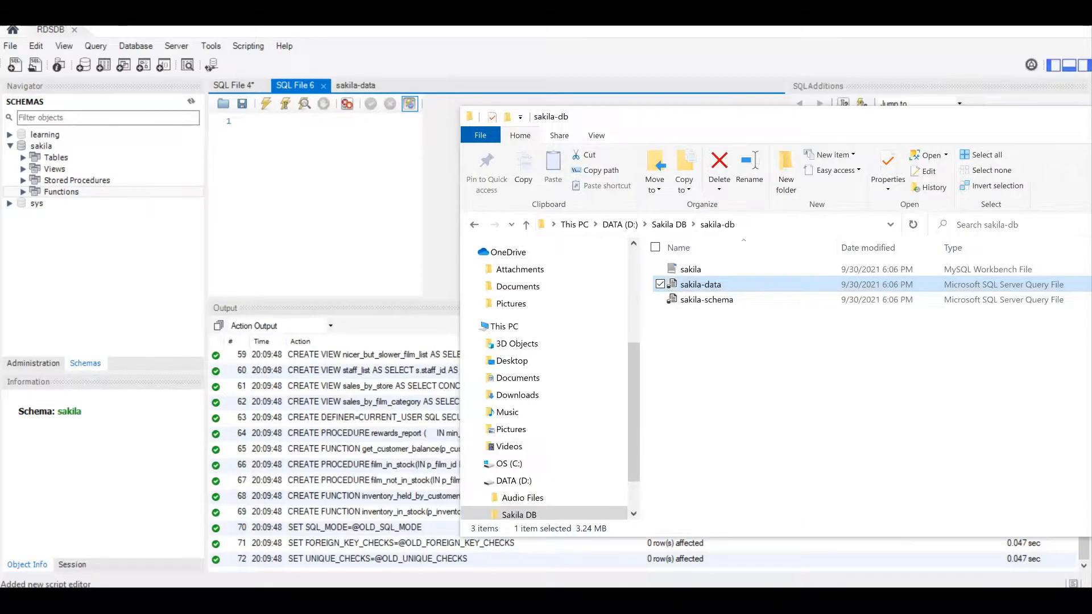
Execute the sakila-data.sql script on RDSDB and expand the sakila schema's tables
left_click(259, 121)
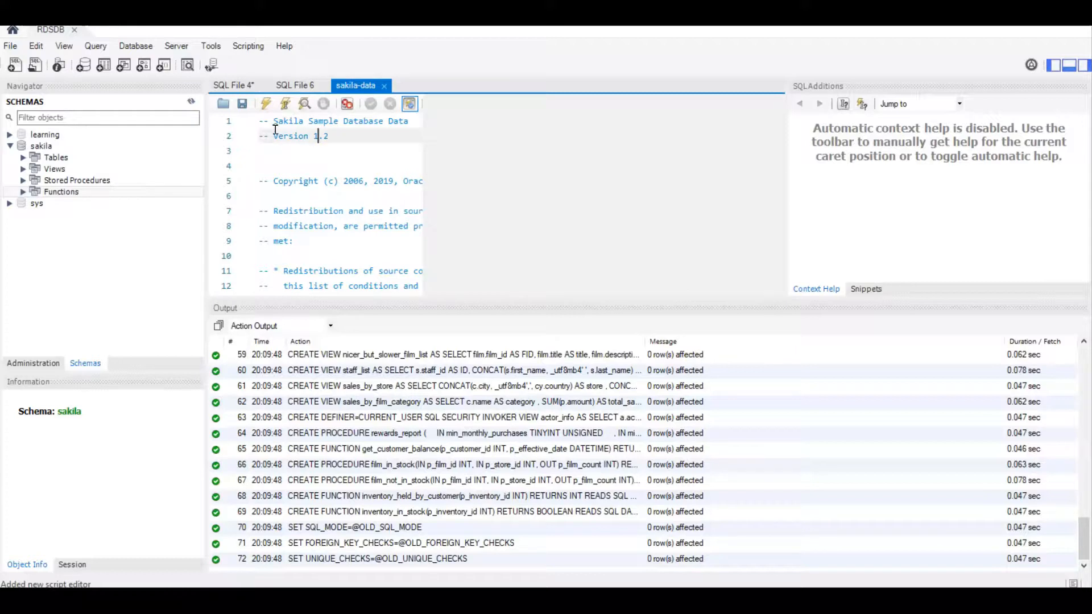
triple_click(262, 122)
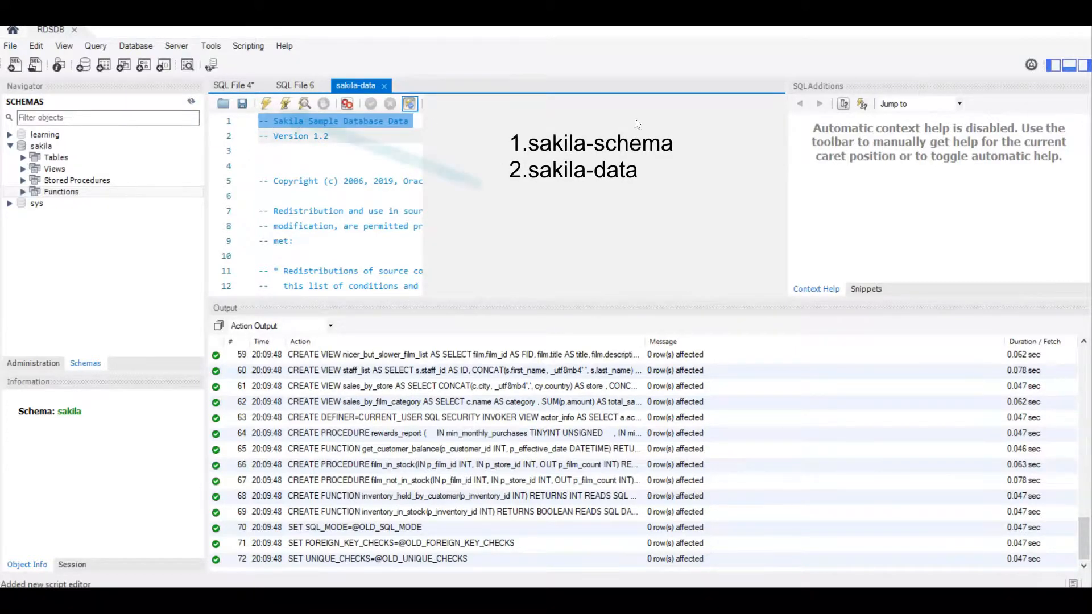
scroll(328, 199, "down", 15)
scroll(328, 200, "down", 5)
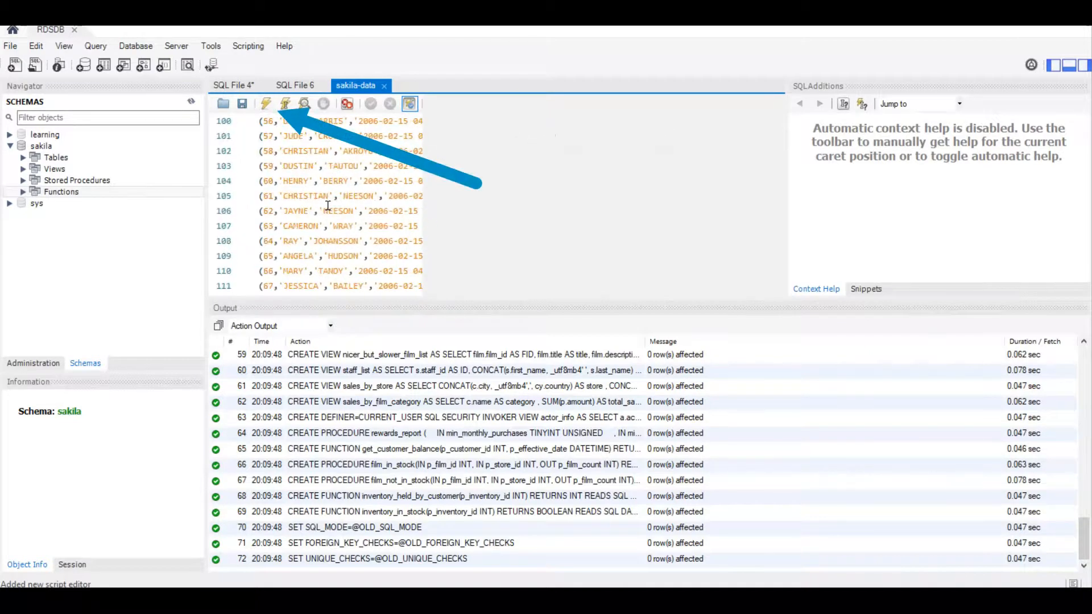
scroll(328, 206, "up", 20)
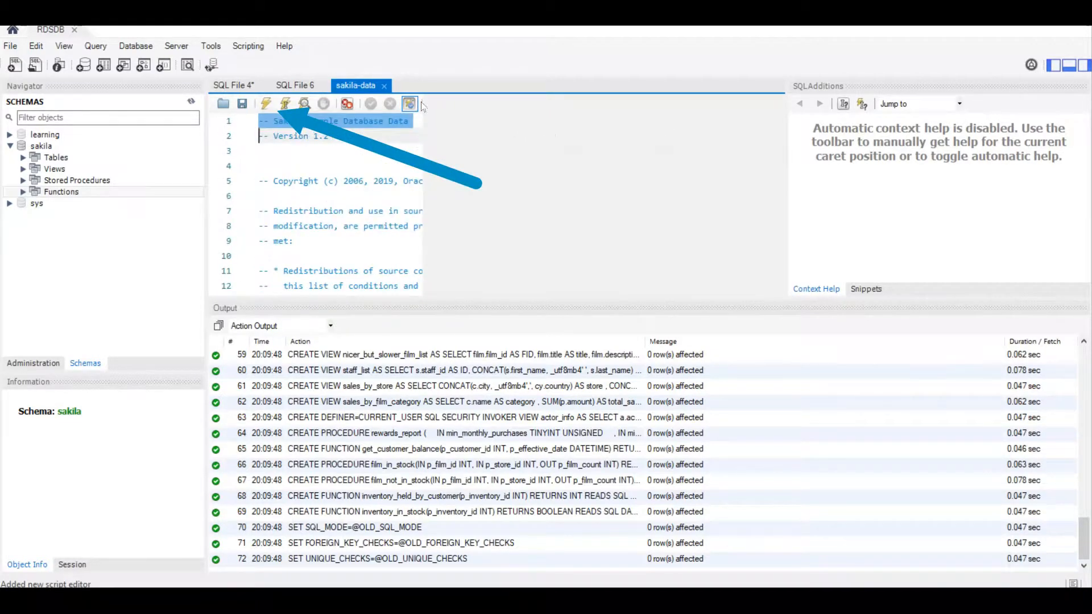
left_click(266, 103)
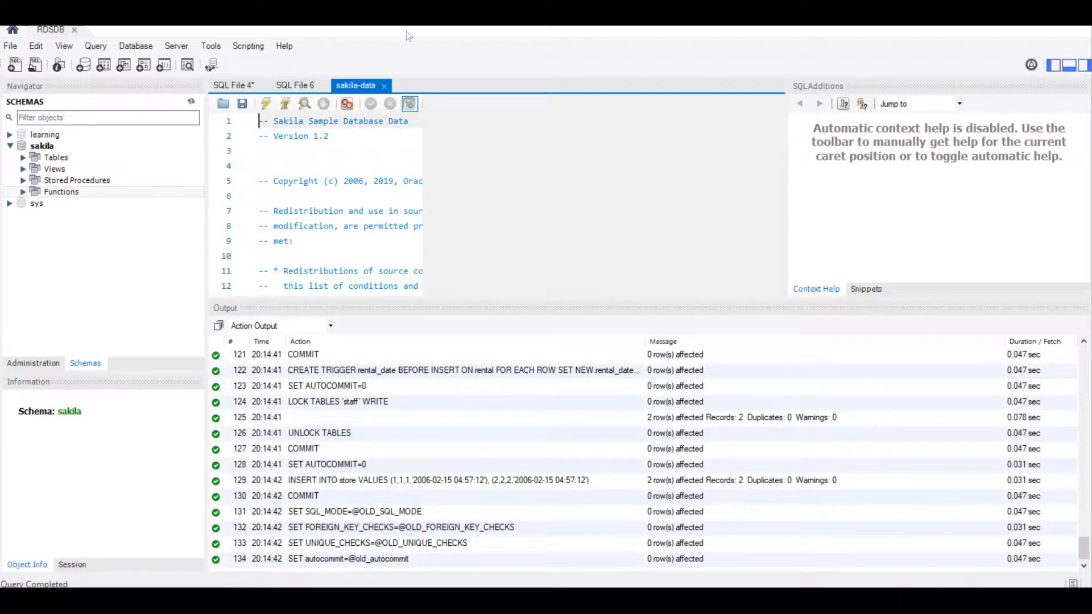
left_click(23, 157)
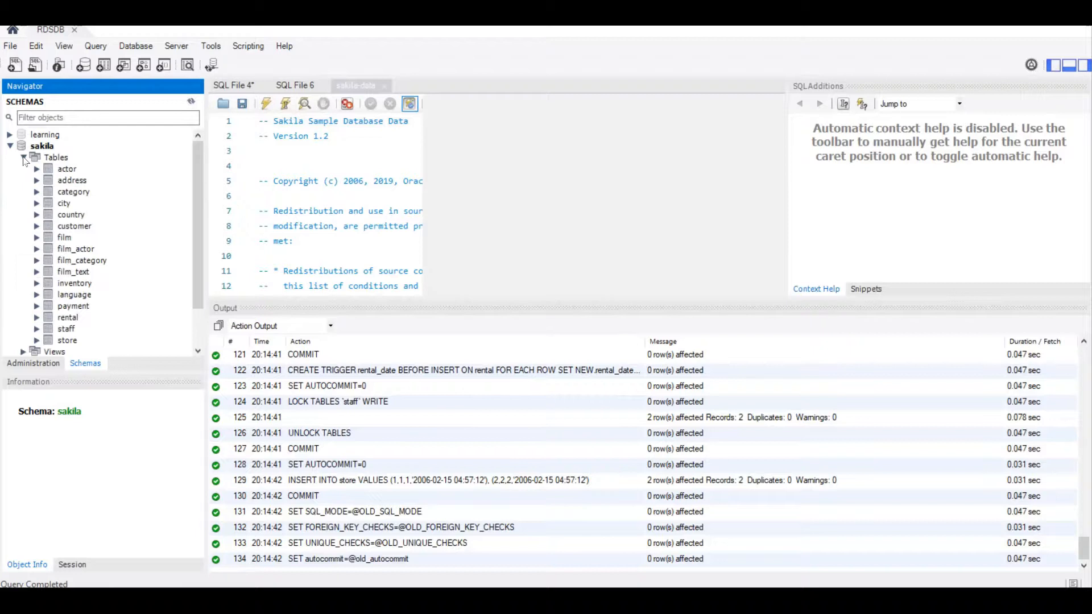
Run SELECT * from actor in a new query tab, showing 200 rows in an enlarged result grid
left_click(65, 171)
key("Down")
key("Down")
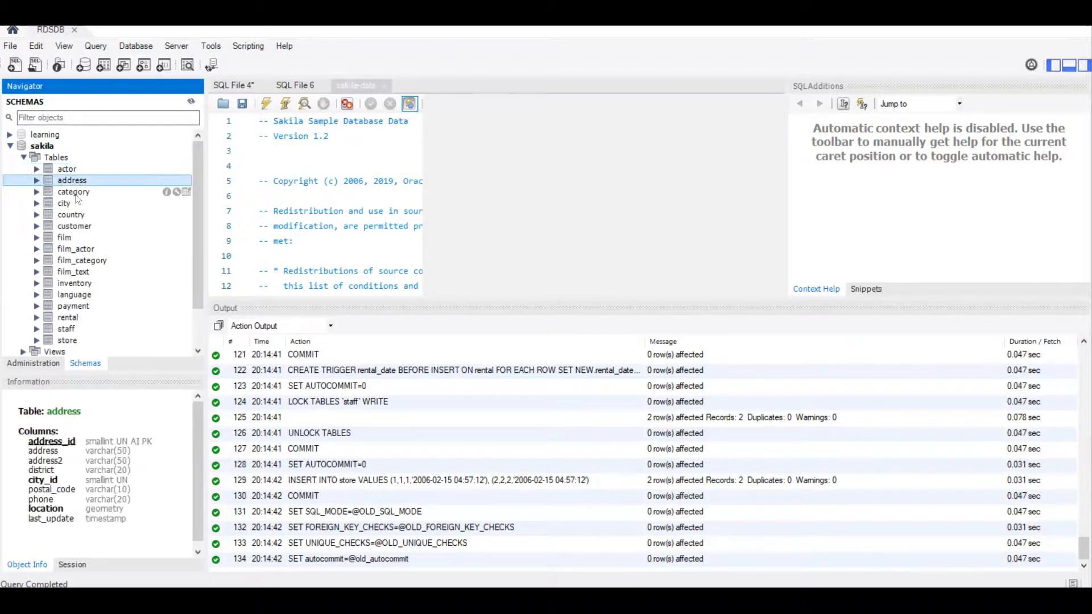
left_click(95, 170)
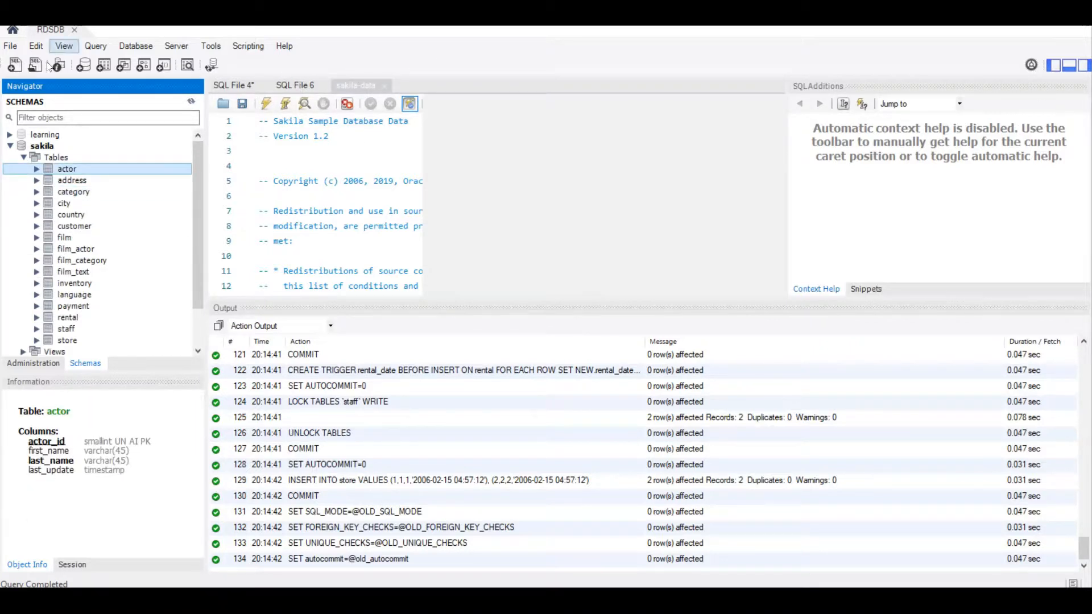
left_click(16, 65)
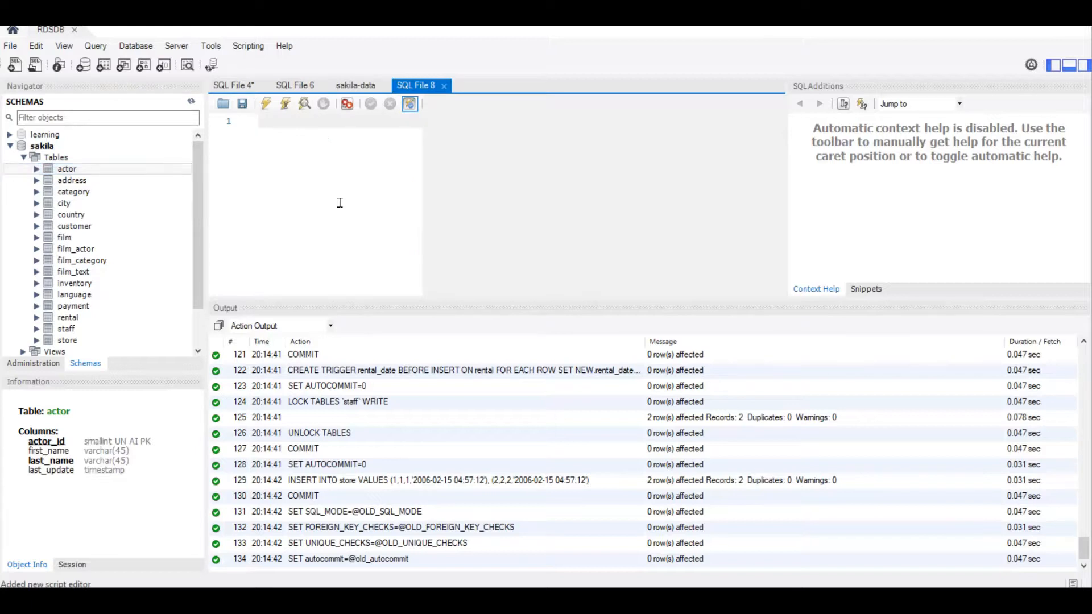
type("SELECT * from actor;")
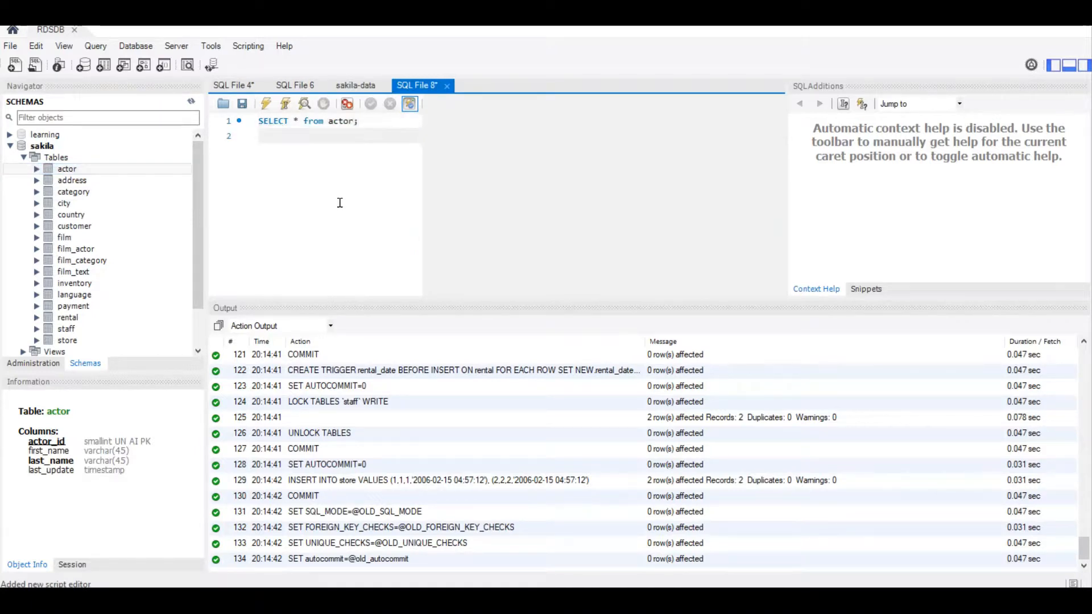
left_click(265, 104)
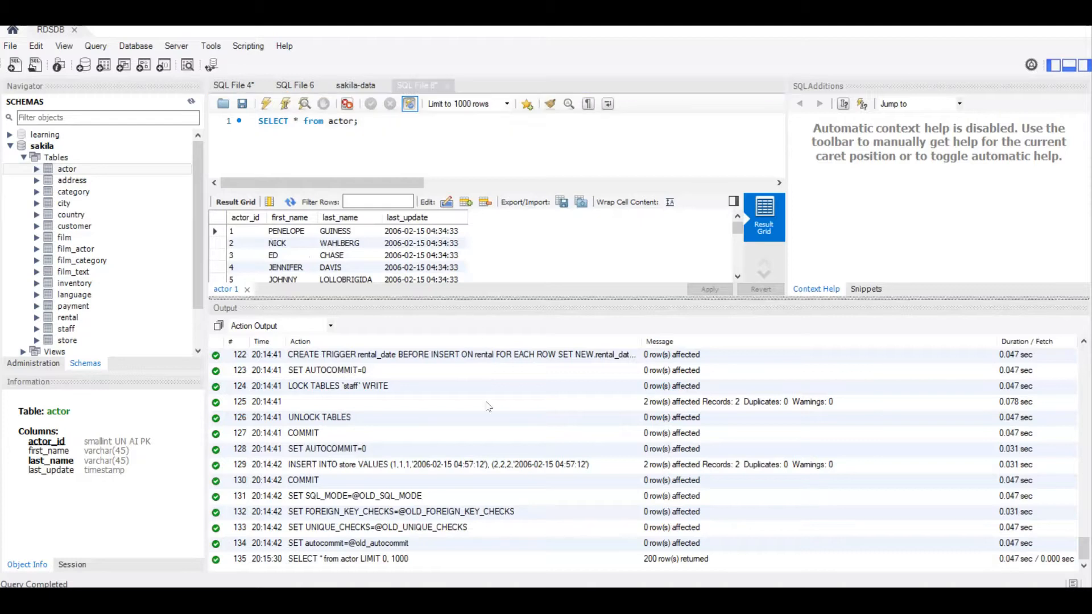
left_click_drag(485, 299, 484, 454)
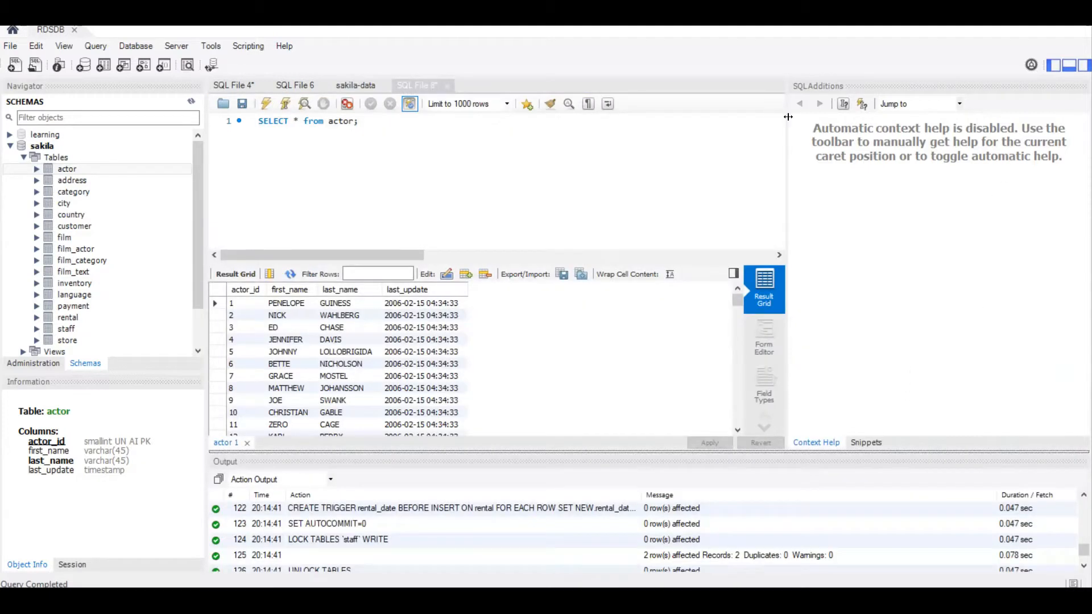